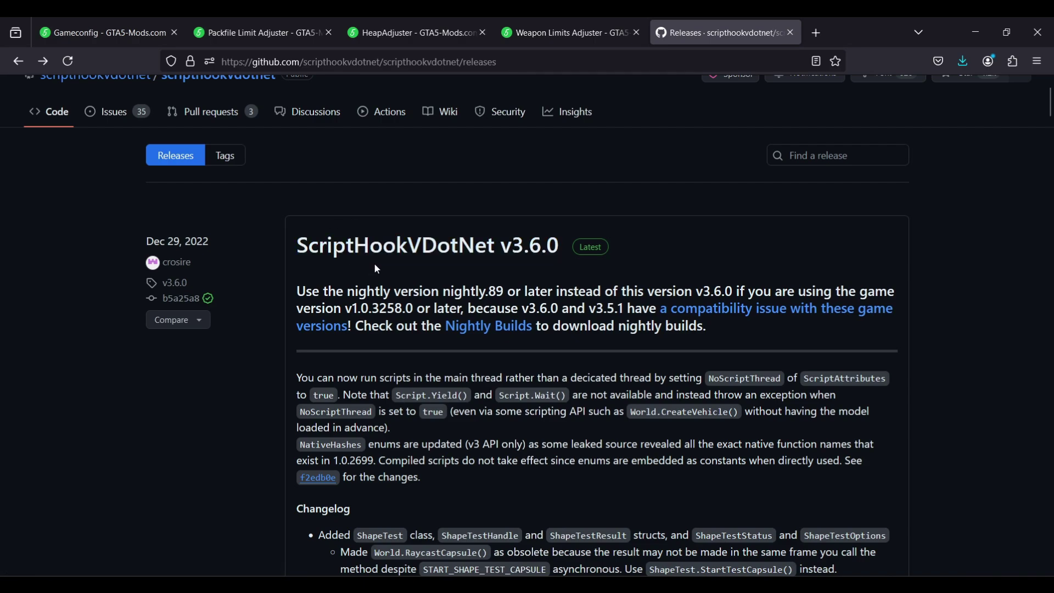
Open the ScriptHookVDotNet Nightly Builds releases page and examine the v3.6.0-nightly.117 release and its assets.
{"action": "left_click", "coordinate": [499, 332]}
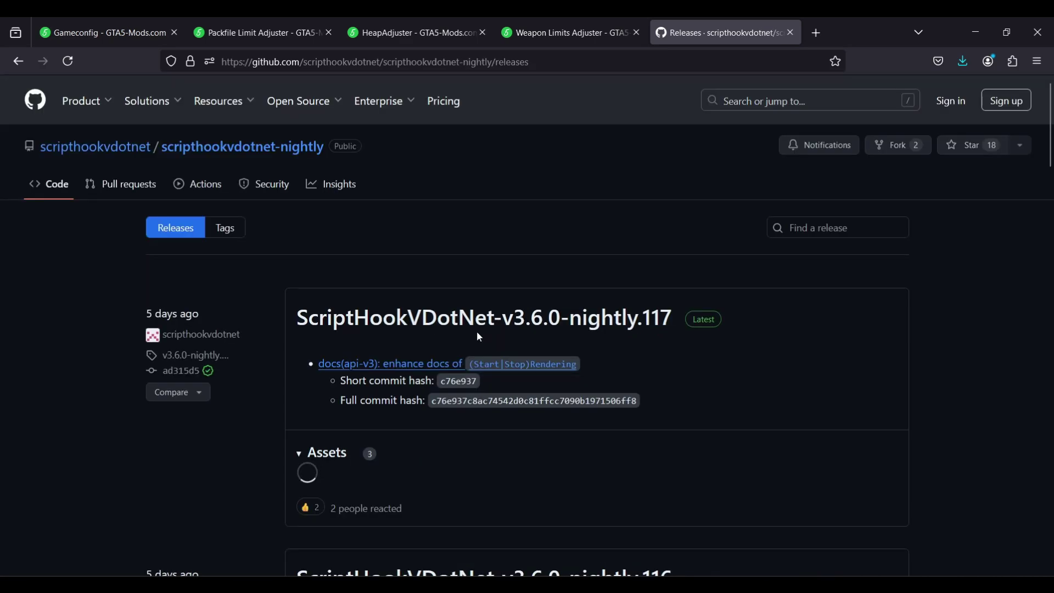
{"action": "scroll", "coordinate": [565, 352], "scroll_direction": "down", "scroll_amount": 3}
{"action": "scroll", "coordinate": [749, 334], "scroll_direction": "up", "scroll_amount": 3}
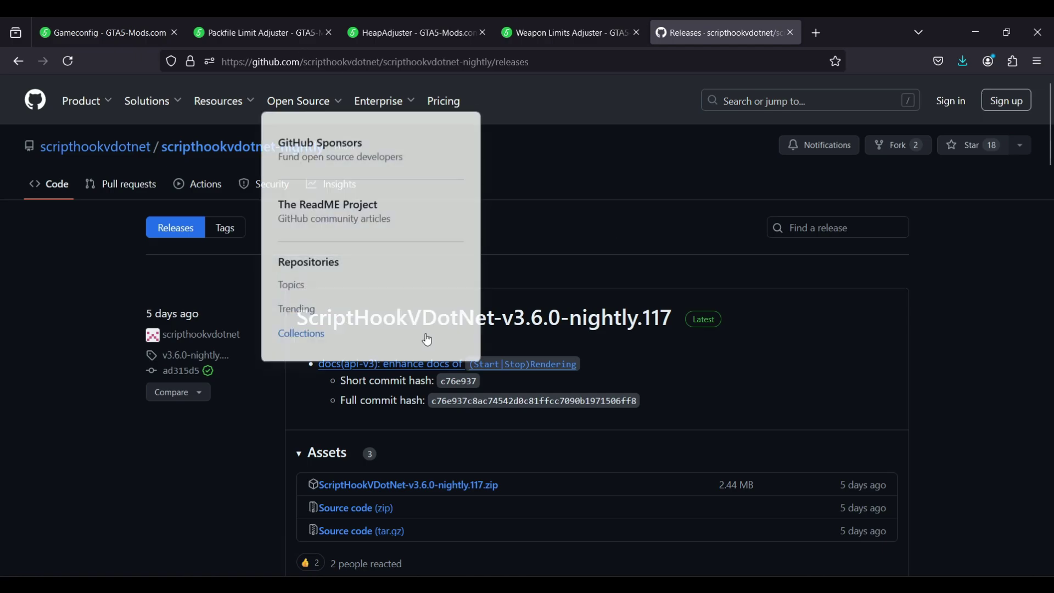
{"action": "scroll", "coordinate": [663, 365], "scroll_direction": "down", "scroll_amount": 2}
{"action": "scroll", "coordinate": [681, 371], "scroll_direction": "up", "scroll_amount": 2}
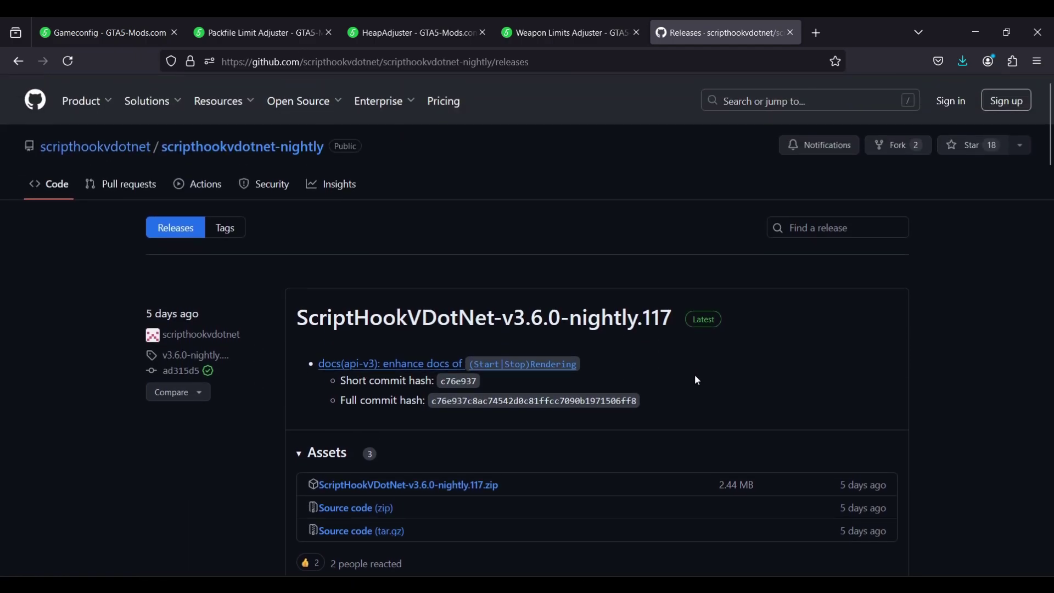
{"action": "scroll", "coordinate": [468, 378], "scroll_direction": "down", "scroll_amount": 2}
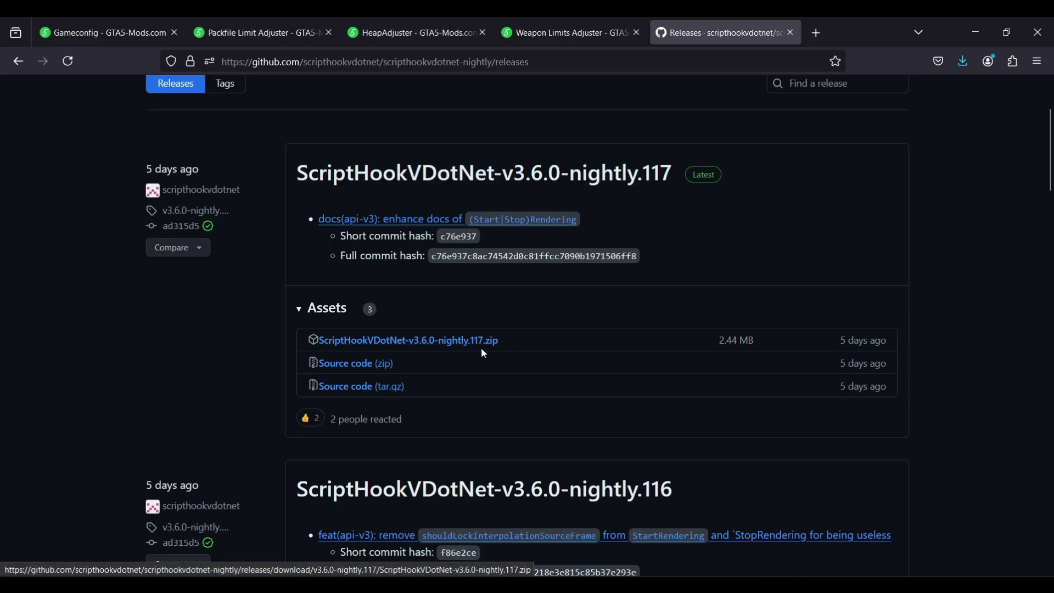
{"action": "scroll", "coordinate": [553, 358], "scroll_direction": "up", "scroll_amount": 2}
{"action": "scroll", "coordinate": [554, 372], "scroll_direction": "down", "scroll_amount": 1}
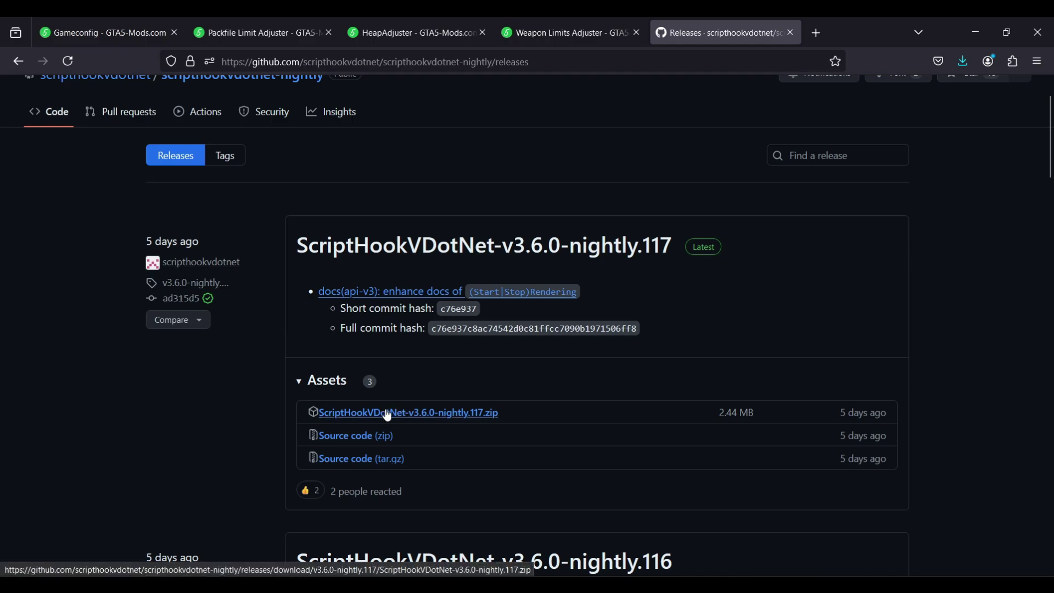
{"action": "scroll", "coordinate": [384, 414], "scroll_direction": "up", "scroll_amount": 1}
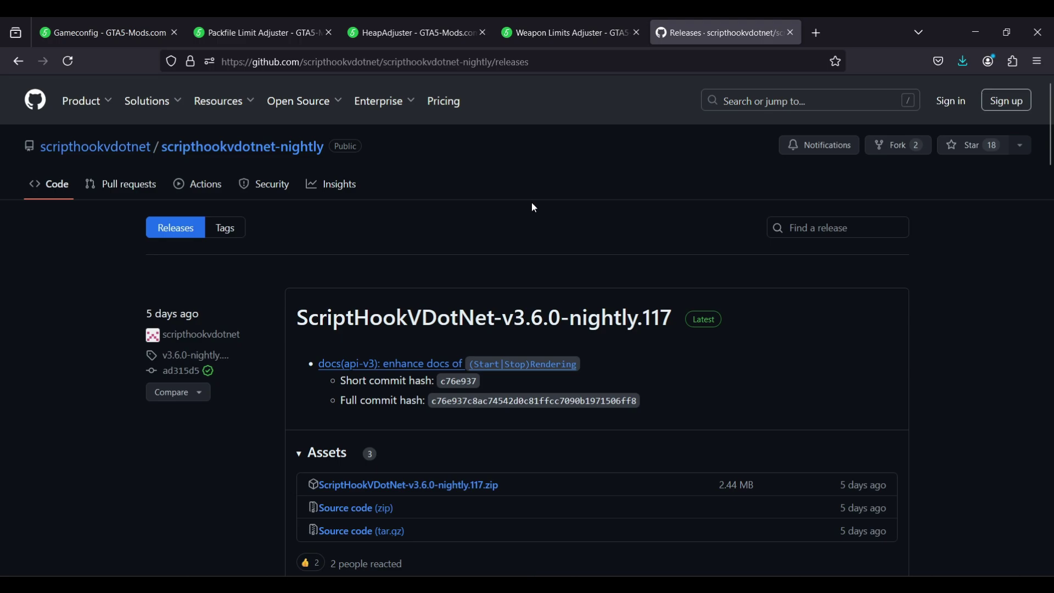
Switch to OpenIV, load the GTA V files and open the folder mods/update/update.rpf/common/data.
{"action": "left_click", "coordinate": [976, 33]}
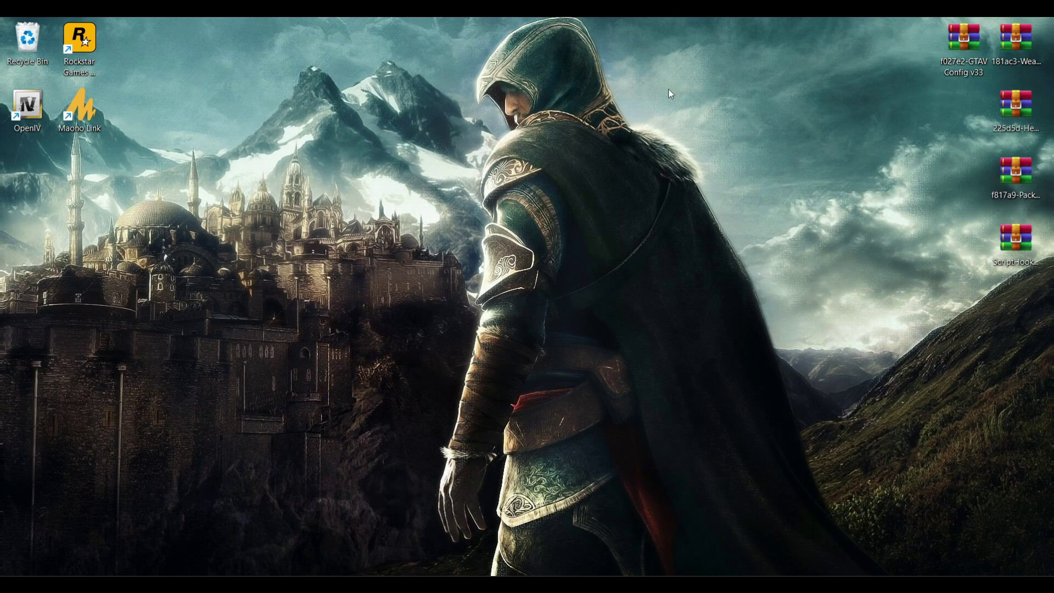
{"action": "double_click", "coordinate": [43, 114]}
{"action": "left_click", "coordinate": [467, 334]}
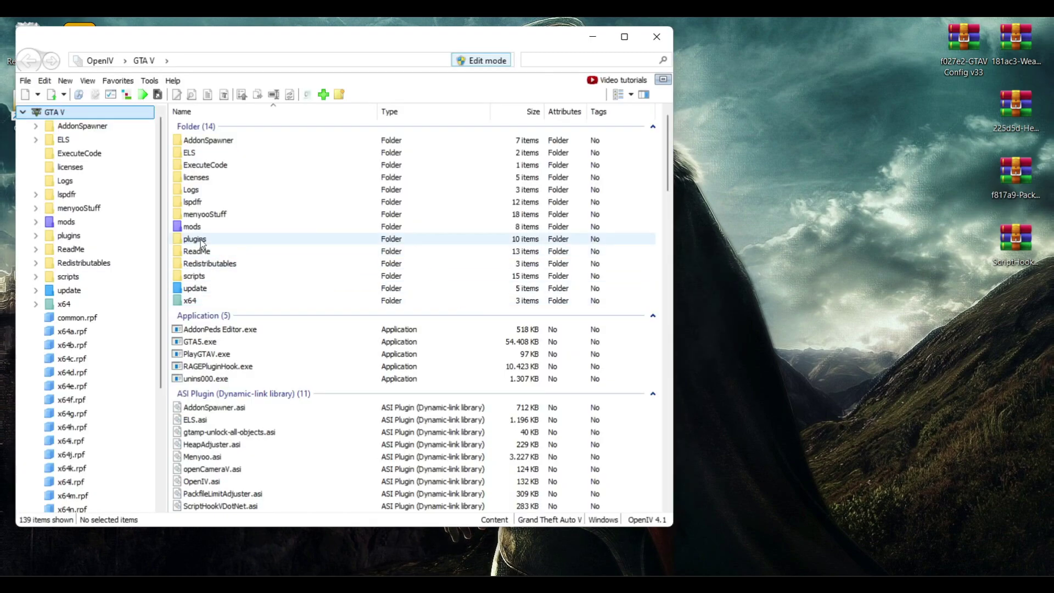
{"action": "left_click", "coordinate": [66, 221]}
{"action": "left_click", "coordinate": [184, 141]}
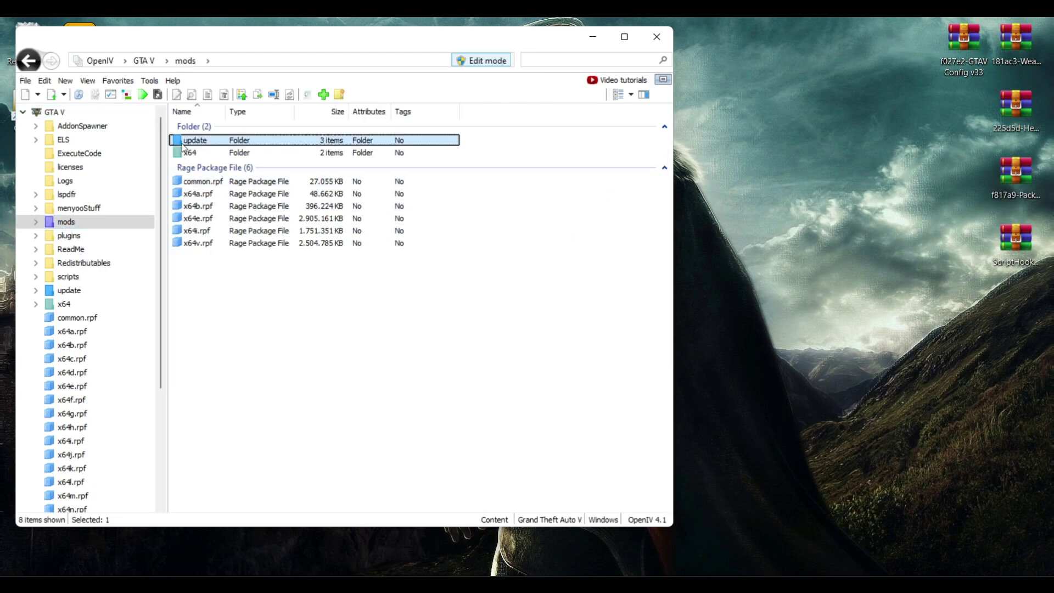
{"action": "double_click", "coordinate": [183, 144]}
{"action": "double_click", "coordinate": [184, 169]}
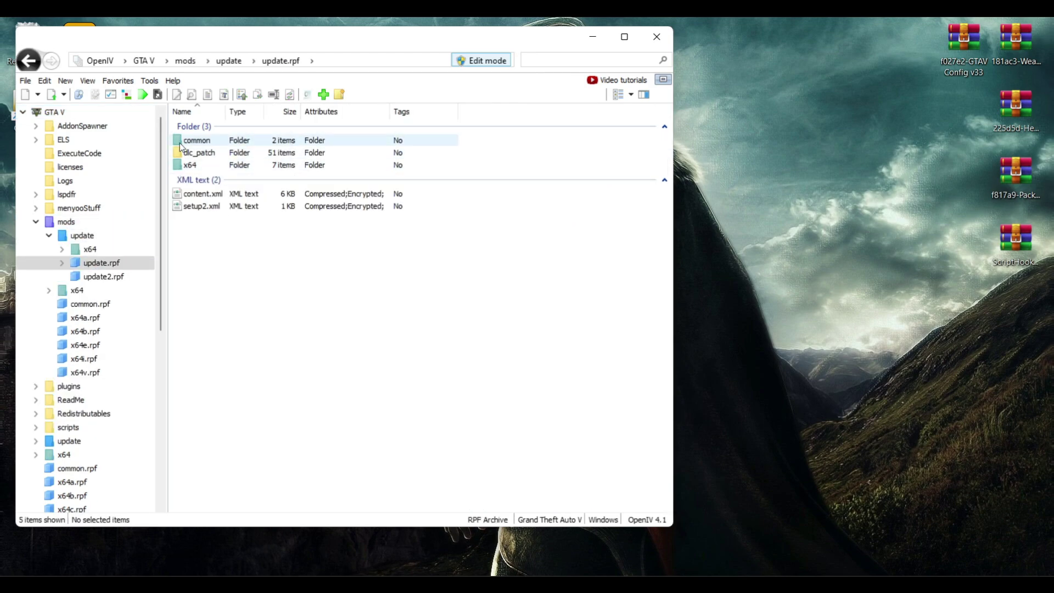
{"action": "double_click", "coordinate": [181, 144]}
{"action": "double_click", "coordinate": [180, 142]}
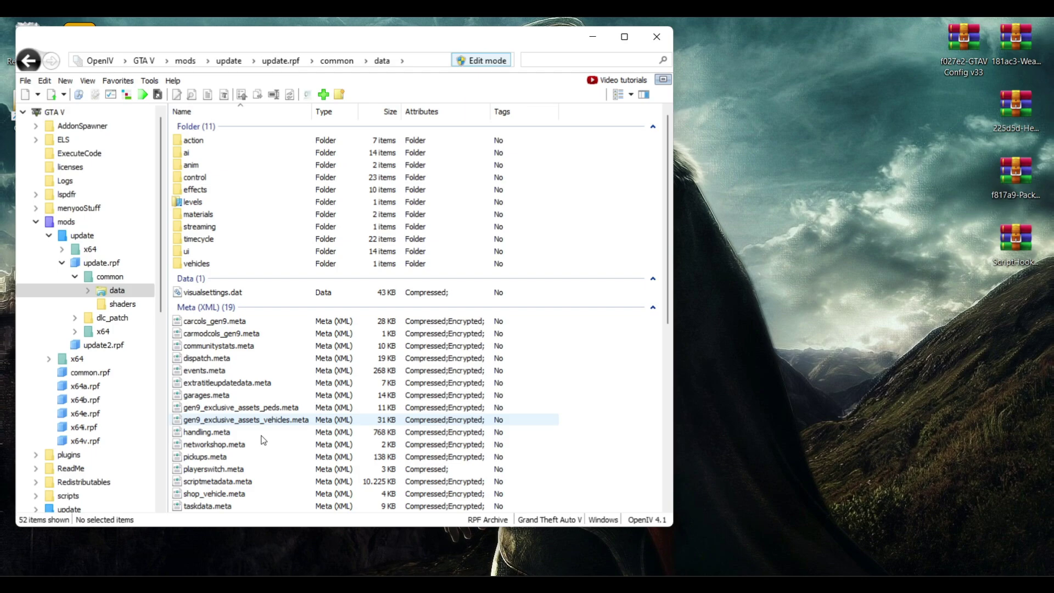
Minimise OpenIV and open the f027e2-GTAV Config v33 archive from the desktop in WinRAR.
{"action": "left_click", "coordinate": [593, 42]}
{"action": "left_click_drag", "start_coordinate": [950, 40], "coordinate": [675, 48]}
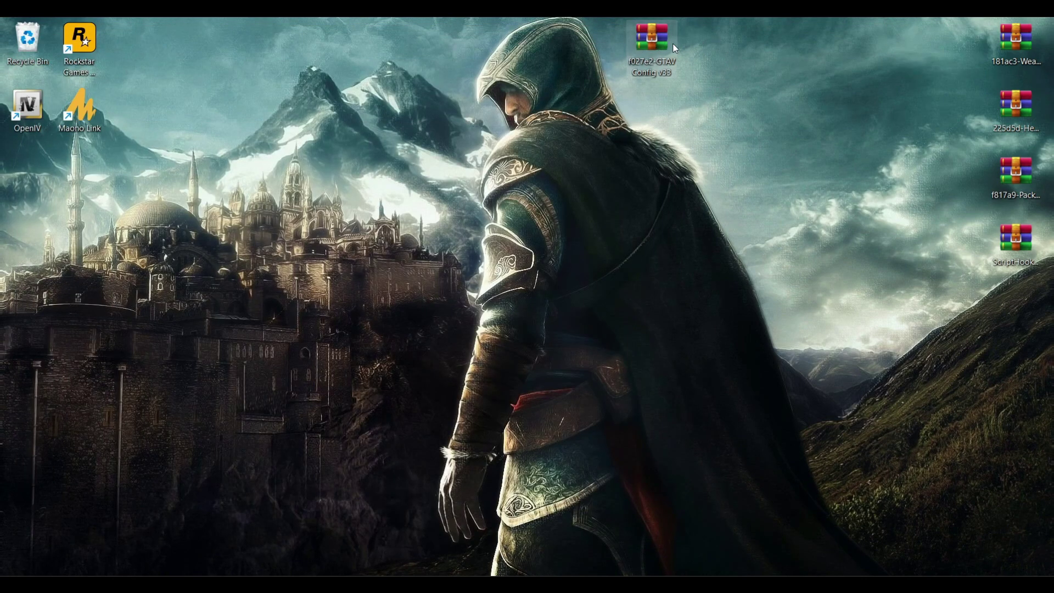
{"action": "double_click", "coordinate": [652, 38]}
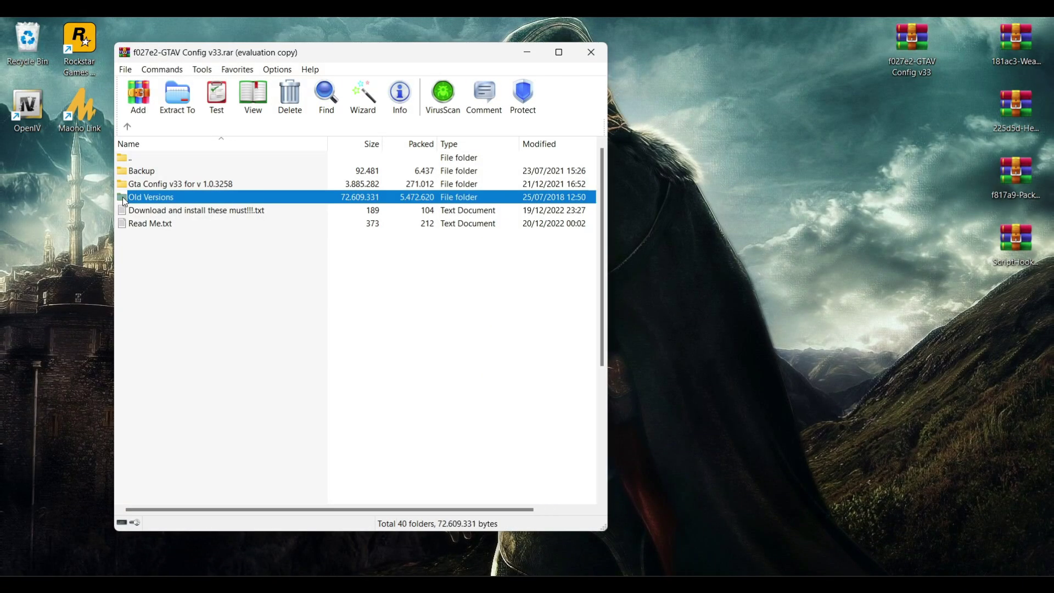
Look through the Old Versions folder to see which gameconfig matches each game version.
{"action": "double_click", "coordinate": [133, 249]}
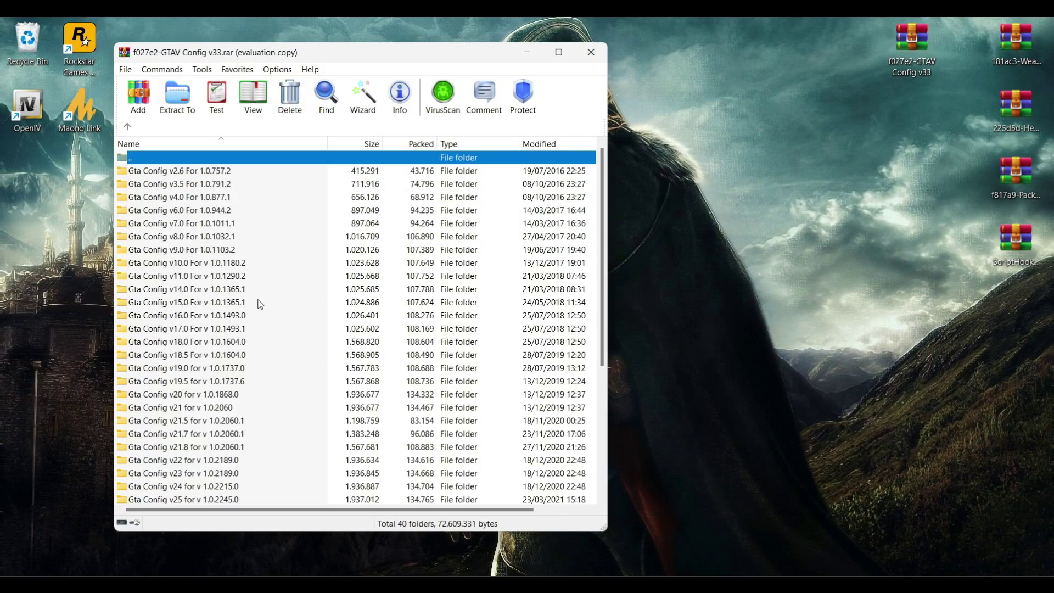
{"action": "scroll", "coordinate": [230, 253], "scroll_direction": "down", "scroll_amount": 2}
{"action": "scroll", "coordinate": [242, 286], "scroll_direction": "up", "scroll_amount": 2}
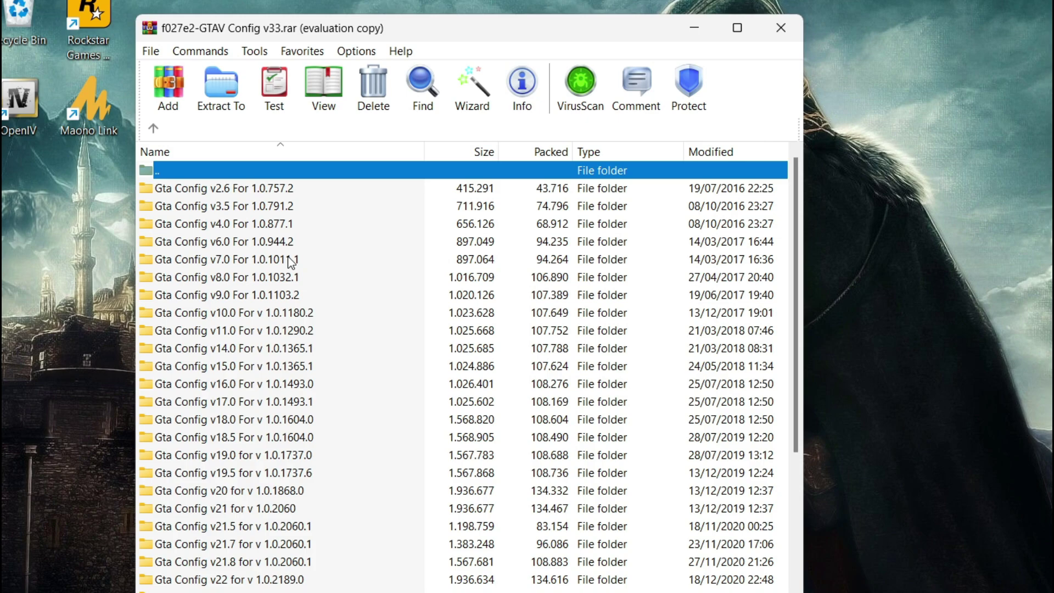
{"action": "scroll", "coordinate": [294, 286], "scroll_direction": "down", "scroll_amount": 2}
{"action": "scroll", "coordinate": [296, 299], "scroll_direction": "up", "scroll_amount": 2}
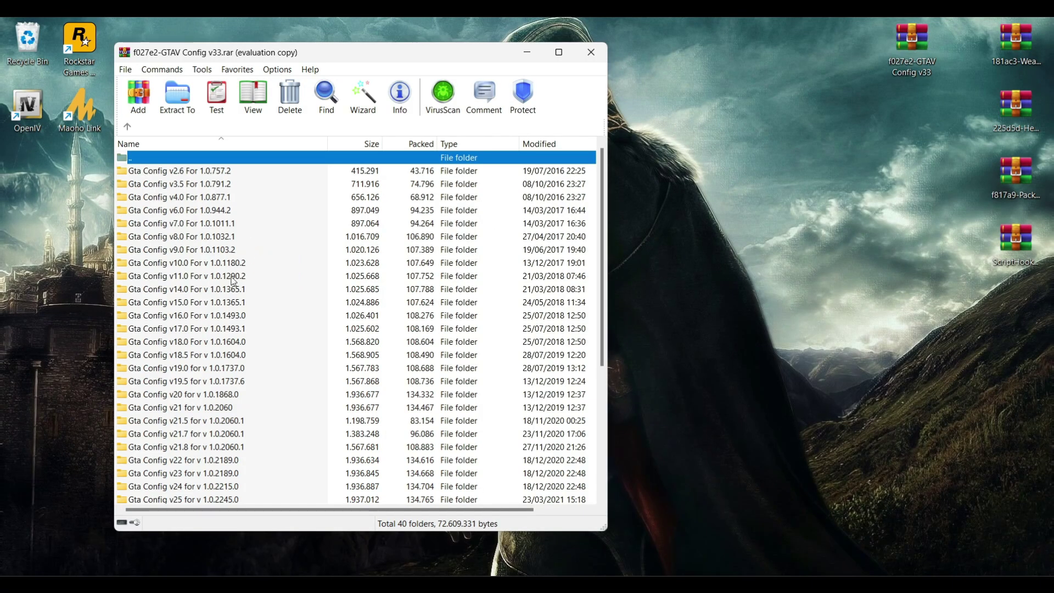
{"action": "left_click", "coordinate": [232, 277]}
{"action": "left_click", "coordinate": [206, 328]}
{"action": "left_click", "coordinate": [208, 248]}
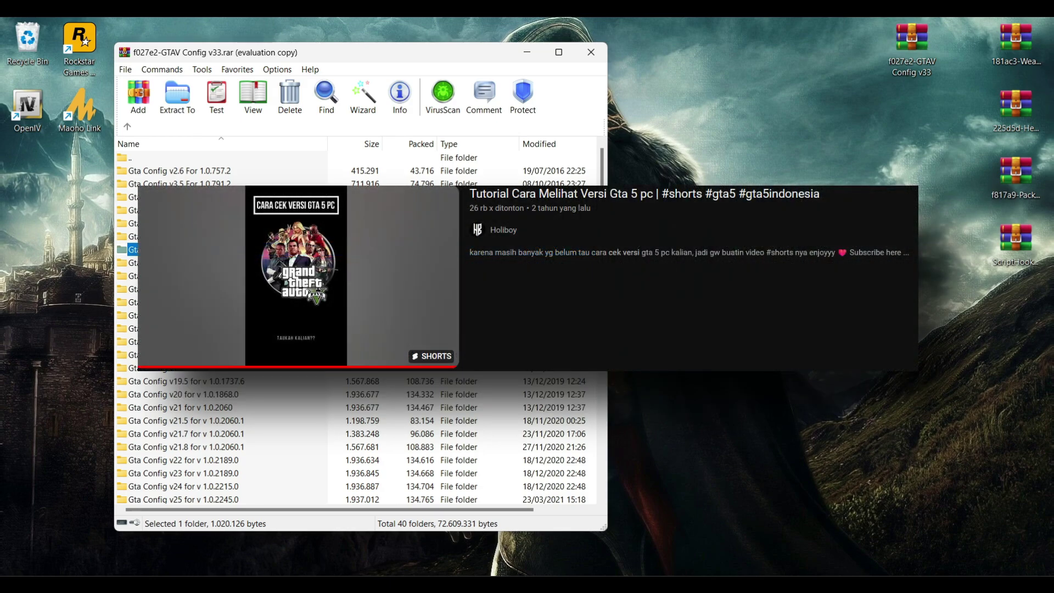
{"action": "scroll", "coordinate": [235, 299], "scroll_direction": "down", "scroll_amount": 5}
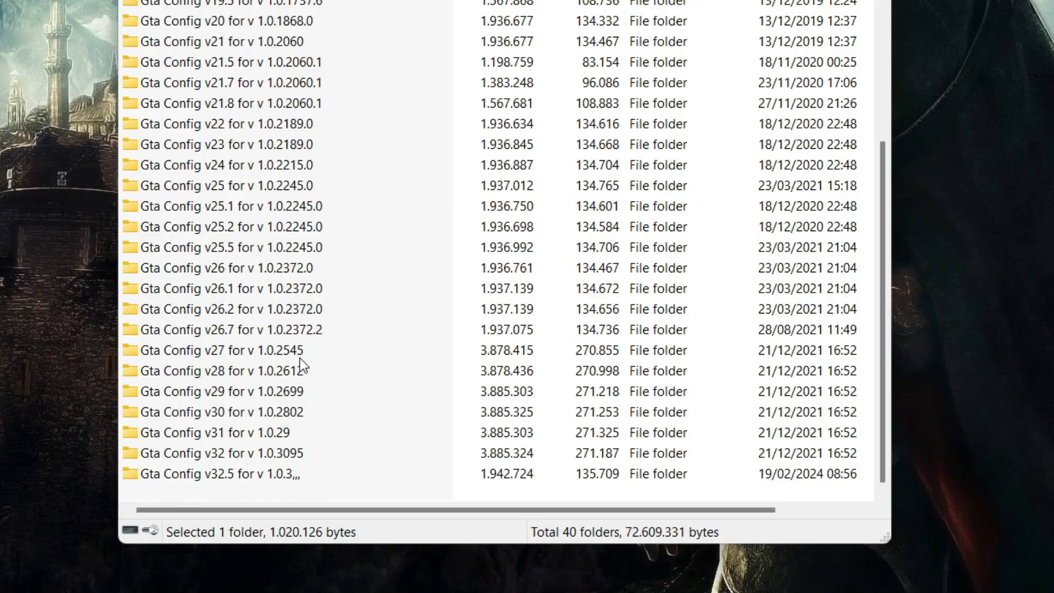
Inspect the For More Mods variants of Gta Config v27 for v 1.0.2545, and return to the archive's main folder.
{"action": "left_click", "coordinate": [280, 352]}
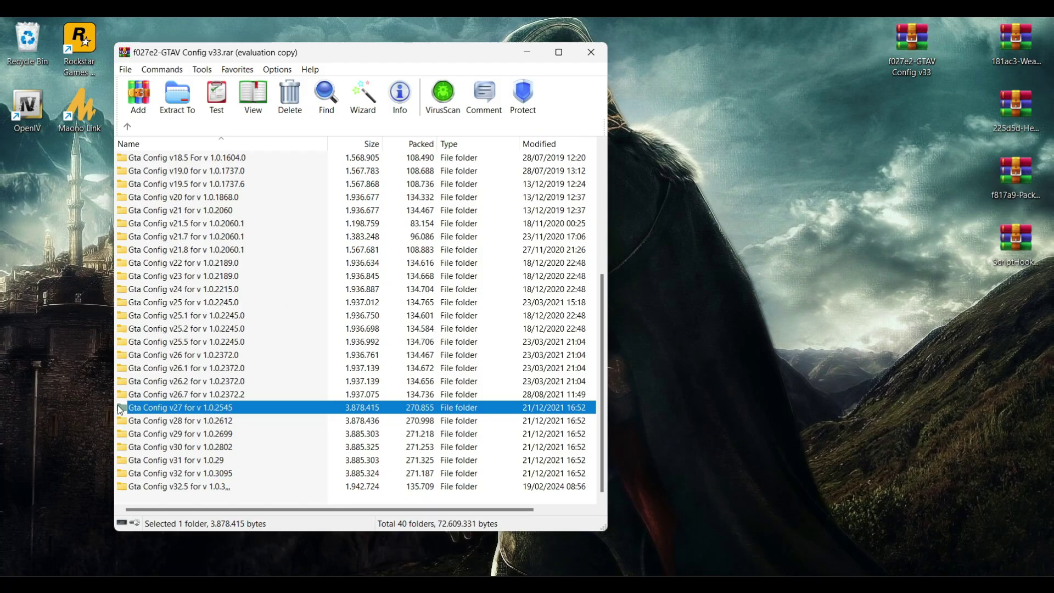
{"action": "double_click", "coordinate": [120, 407]}
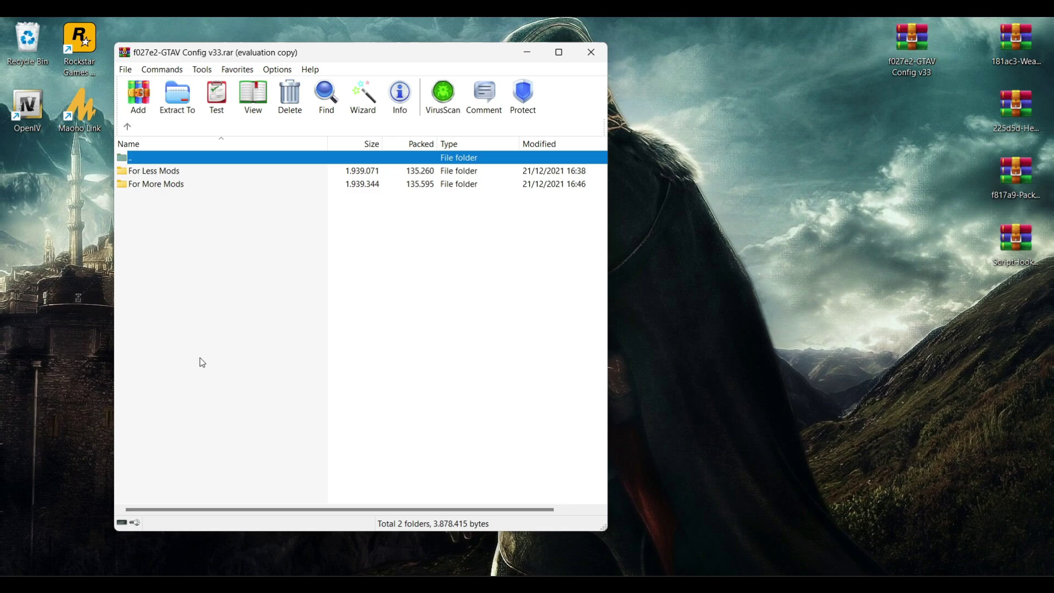
{"action": "double_click", "coordinate": [120, 184]}
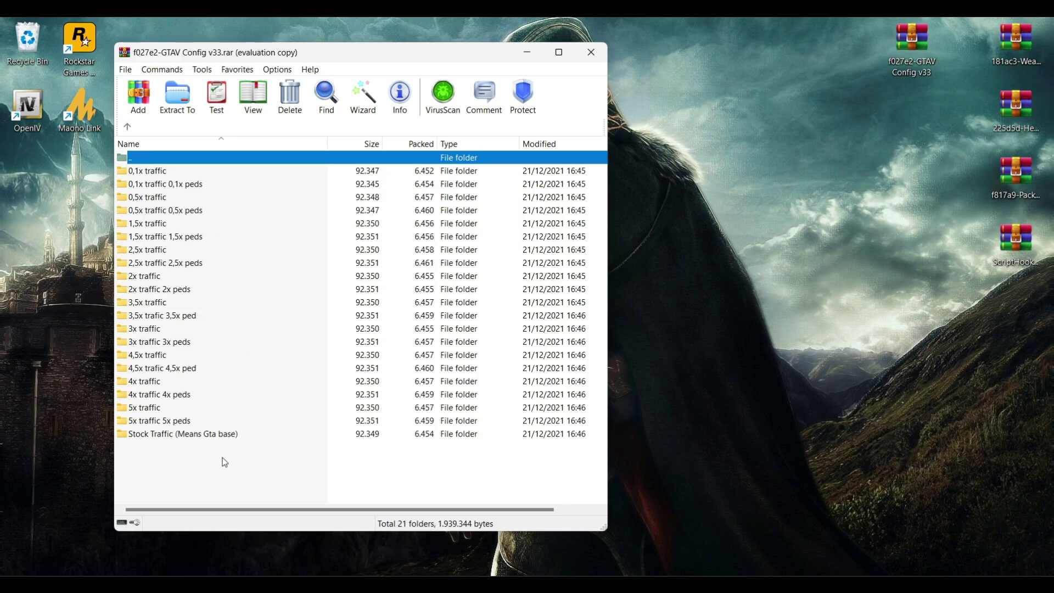
{"action": "left_click", "coordinate": [128, 127]}
{"action": "left_click", "coordinate": [127, 126]}
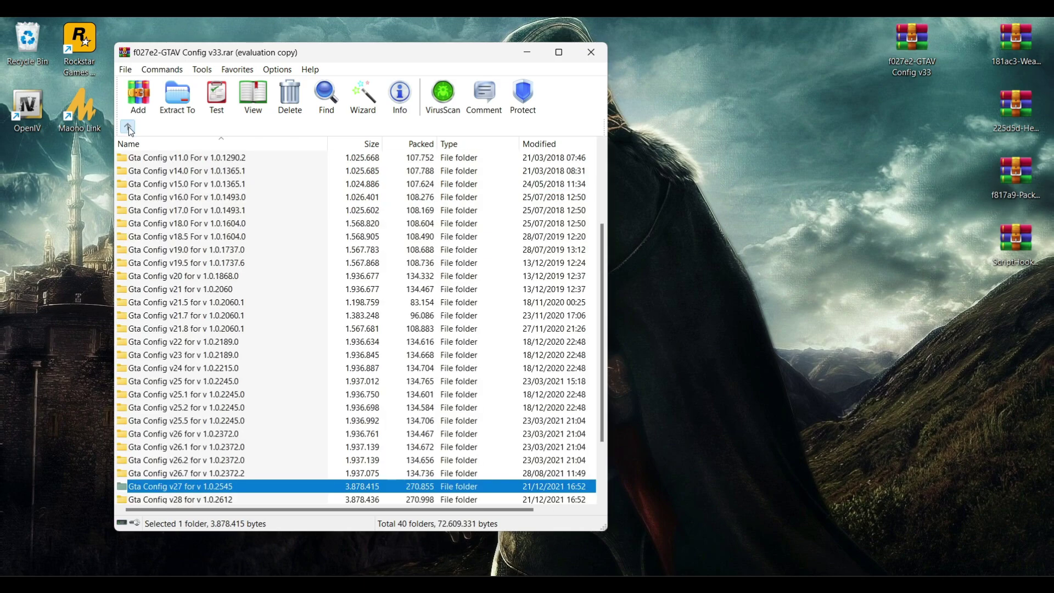
{"action": "left_click", "coordinate": [127, 127]}
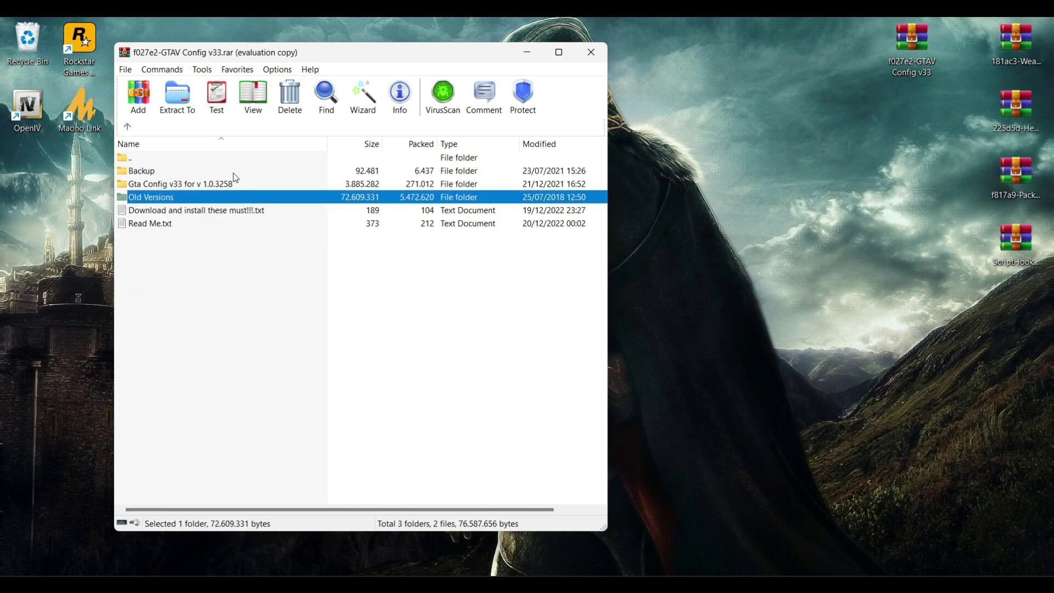
Open the Stock Traffic (Means Gta base) folder under For More Mods in Gta Config v33 for v 1.0.3258.
{"action": "left_click", "coordinate": [202, 191]}
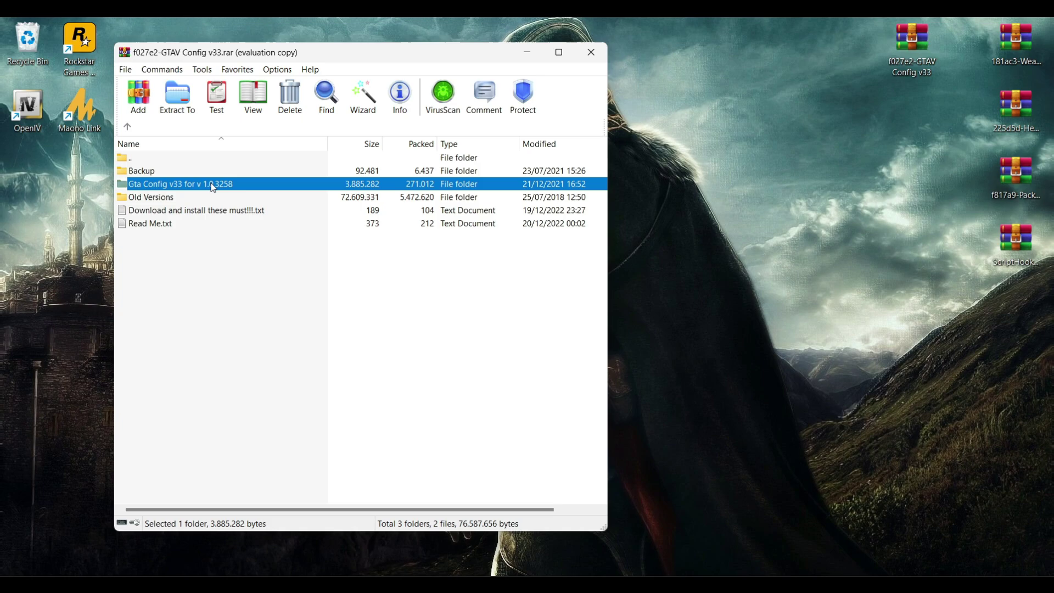
{"action": "double_click", "coordinate": [129, 187]}
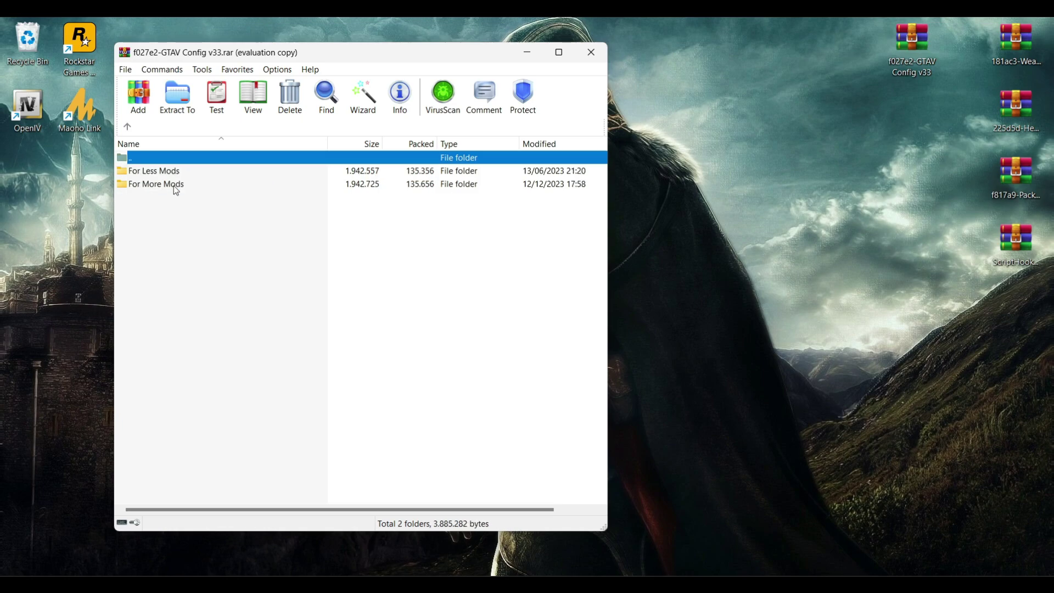
{"action": "left_click", "coordinate": [140, 185]}
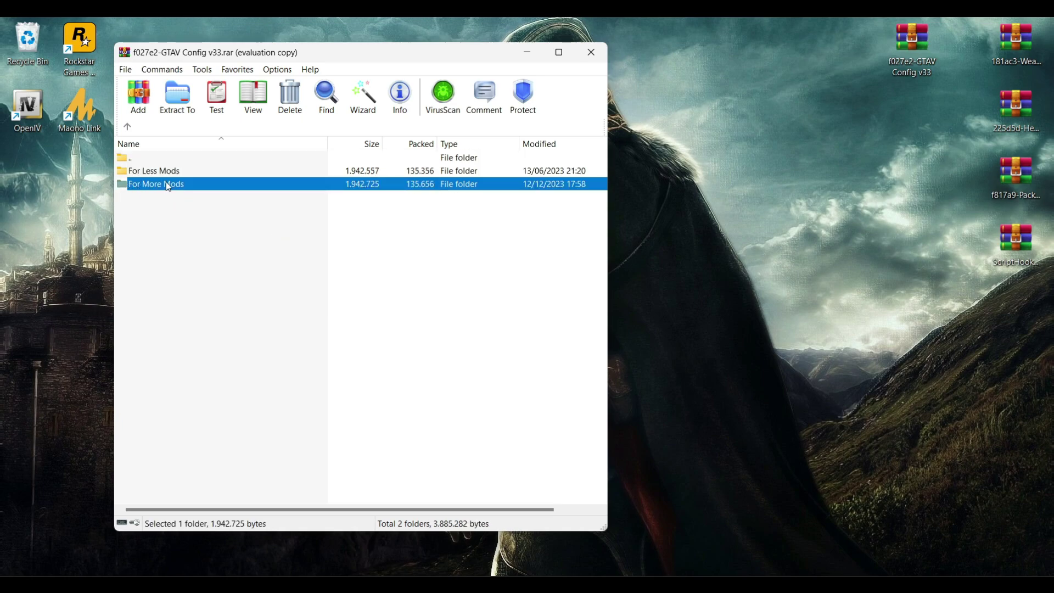
{"action": "double_click", "coordinate": [126, 186]}
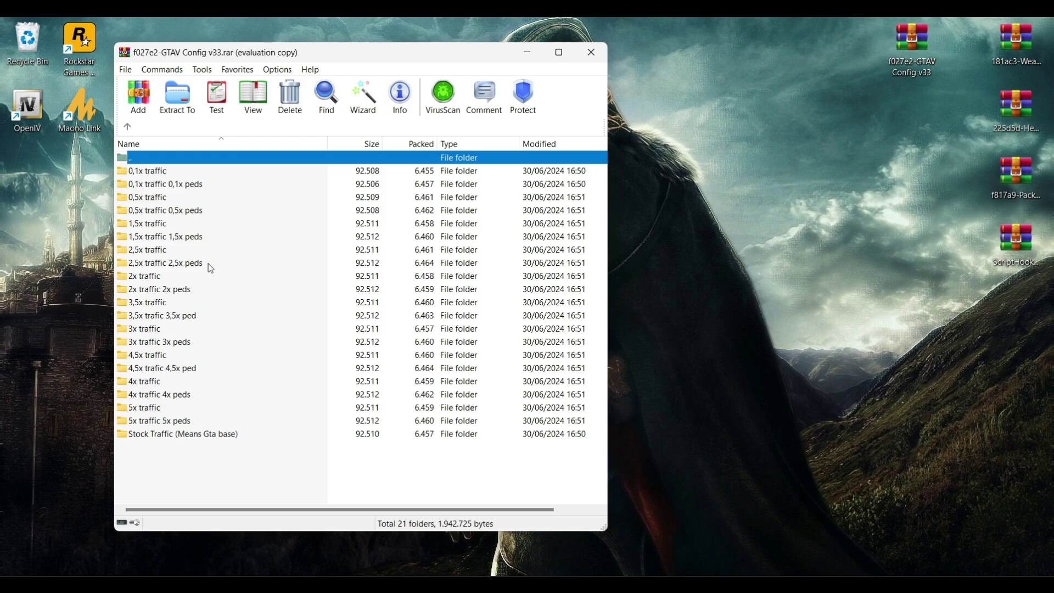
{"action": "left_click", "coordinate": [192, 434]}
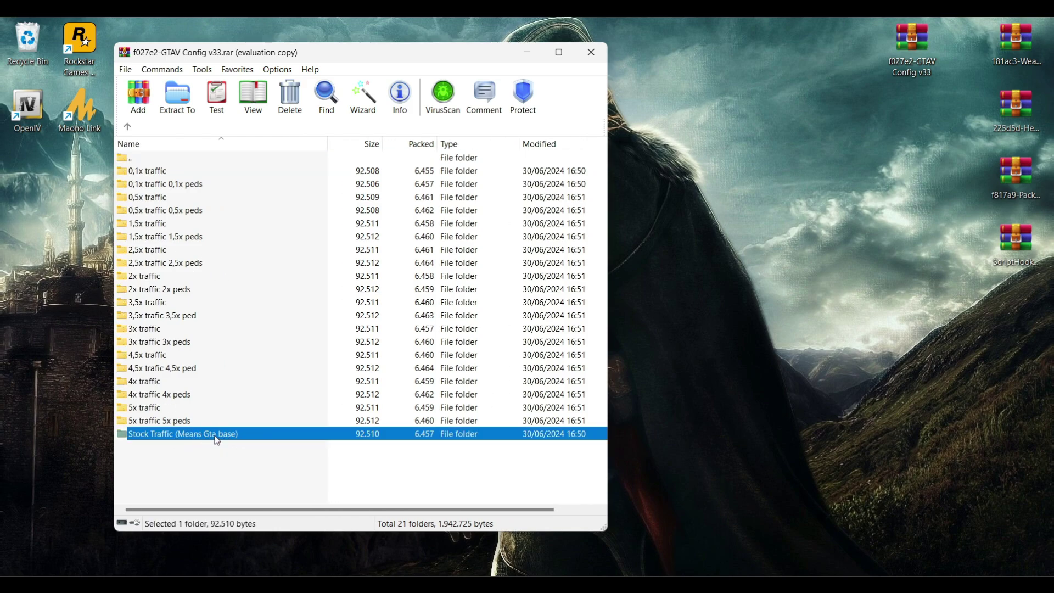
{"action": "double_click", "coordinate": [124, 435]}
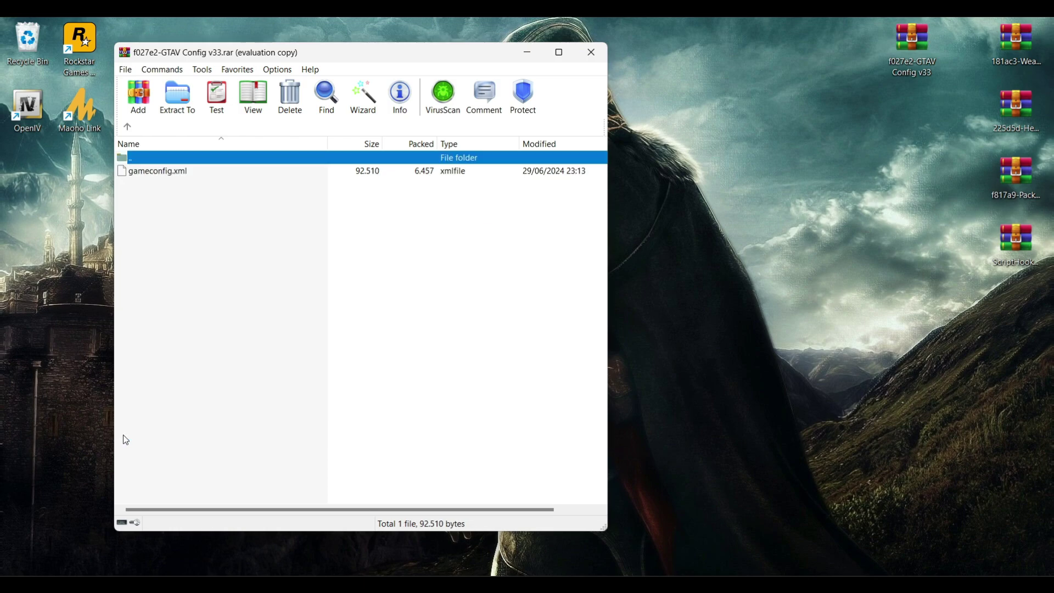
Arrange the archive beside OpenIV and copy gameconfig.xml into the common/data folder of the mods update.rpf.
{"action": "left_click_drag", "start_coordinate": [368, 53], "coordinate": [694, 54]}
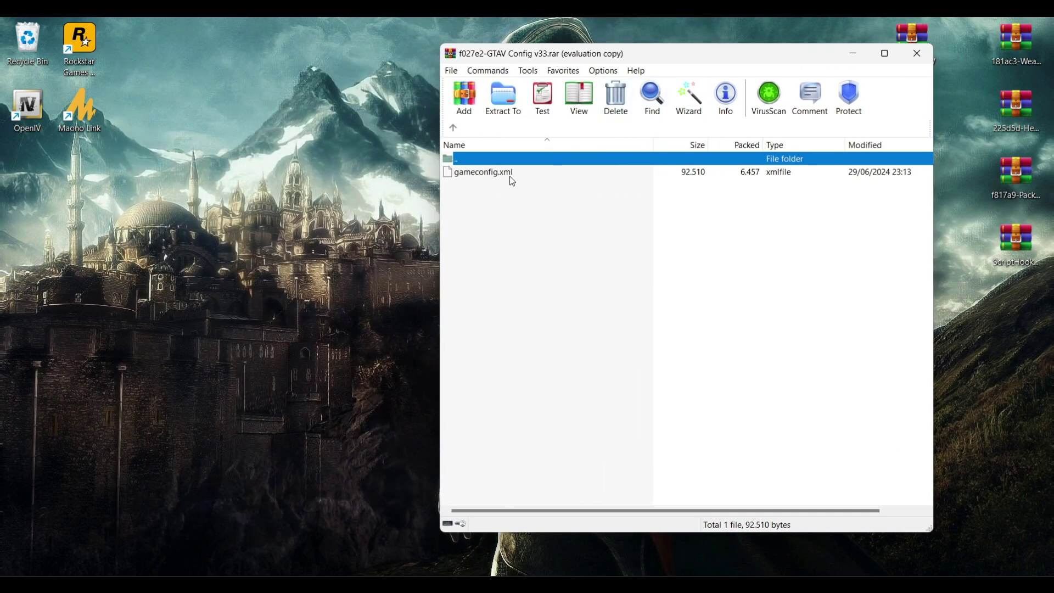
{"action": "key", "text": "alt+Tab"}
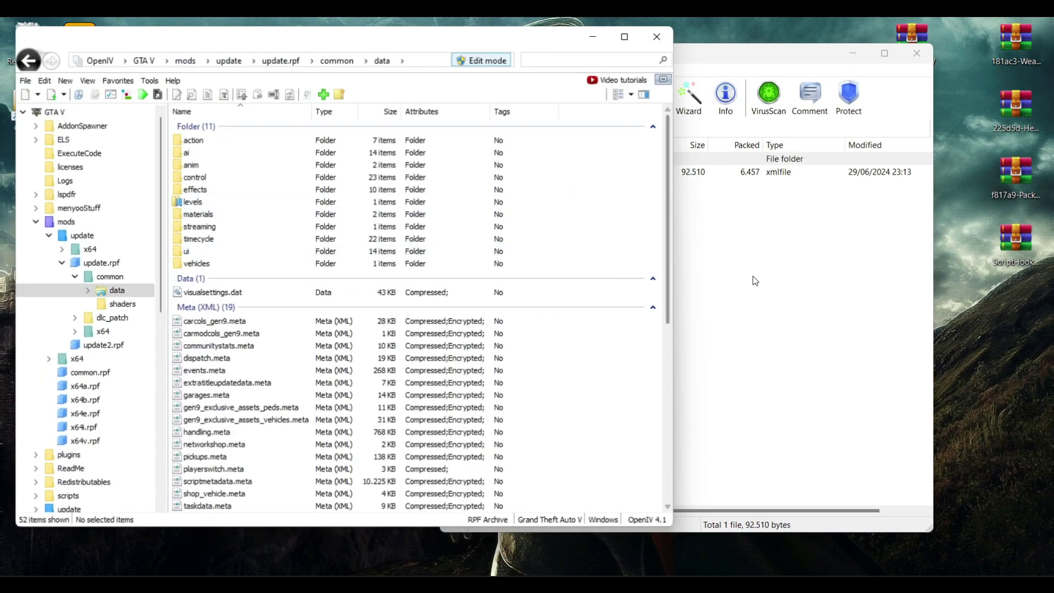
{"action": "left_click", "coordinate": [753, 280]}
{"action": "left_click_drag", "start_coordinate": [724, 54], "coordinate": [870, 52]}
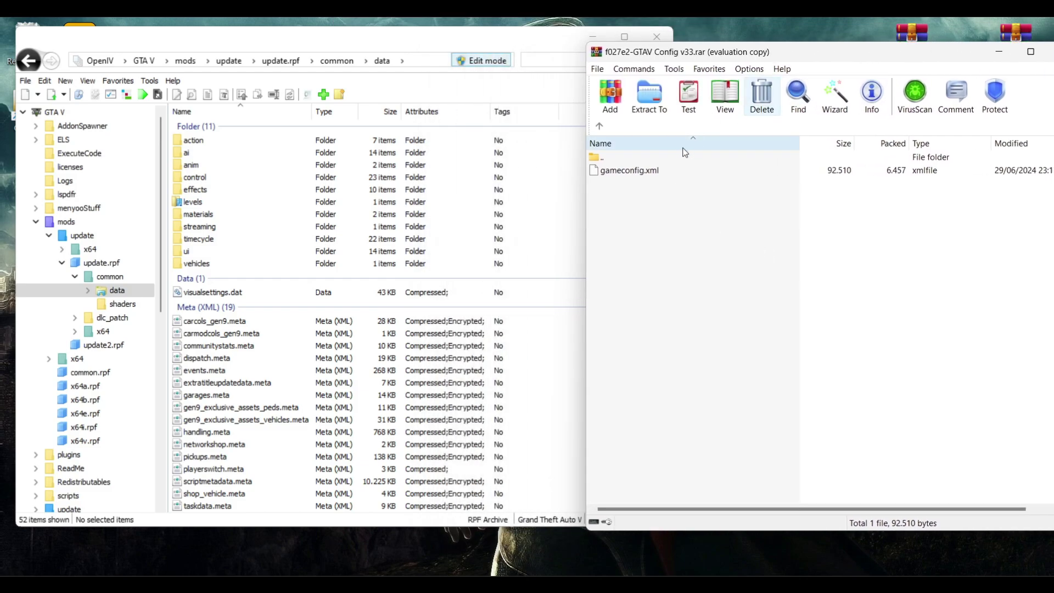
{"action": "left_click", "coordinate": [595, 171]}
{"action": "left_click_drag", "start_coordinate": [594, 172], "coordinate": [280, 378]}
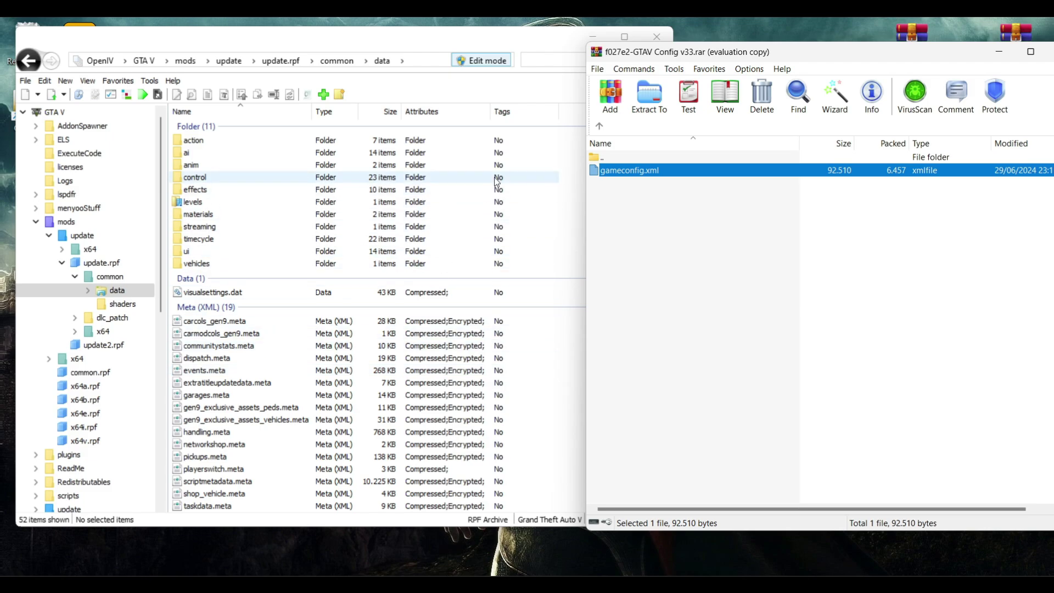
Minimise OpenIV and go back to the list of traffic variants in the archive's For More Mods folder.
{"action": "left_click", "coordinate": [593, 36]}
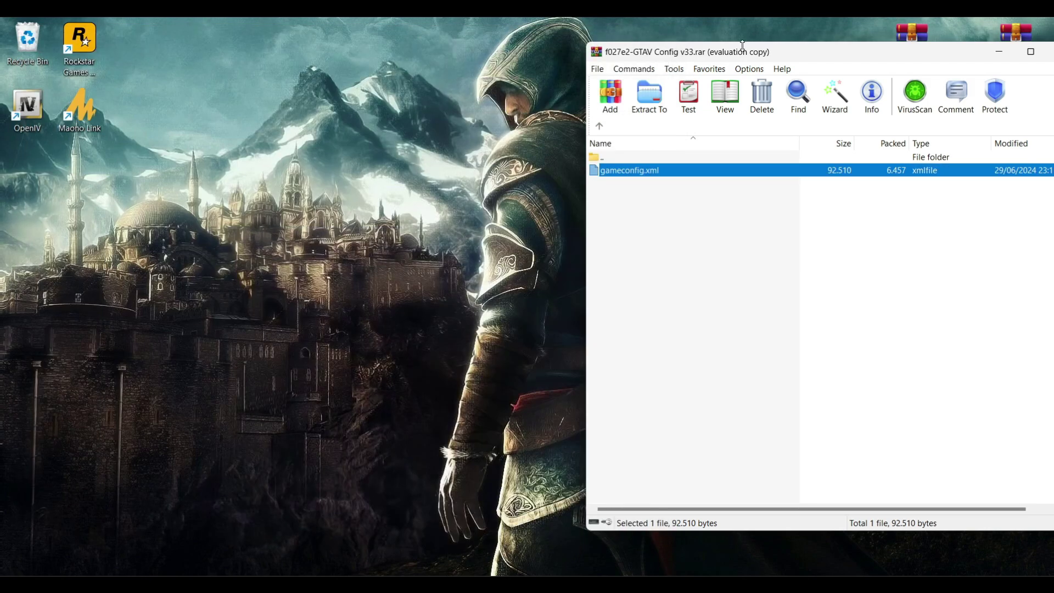
{"action": "left_click_drag", "start_coordinate": [797, 55], "coordinate": [528, 62]}
{"action": "left_click", "coordinate": [334, 131]}
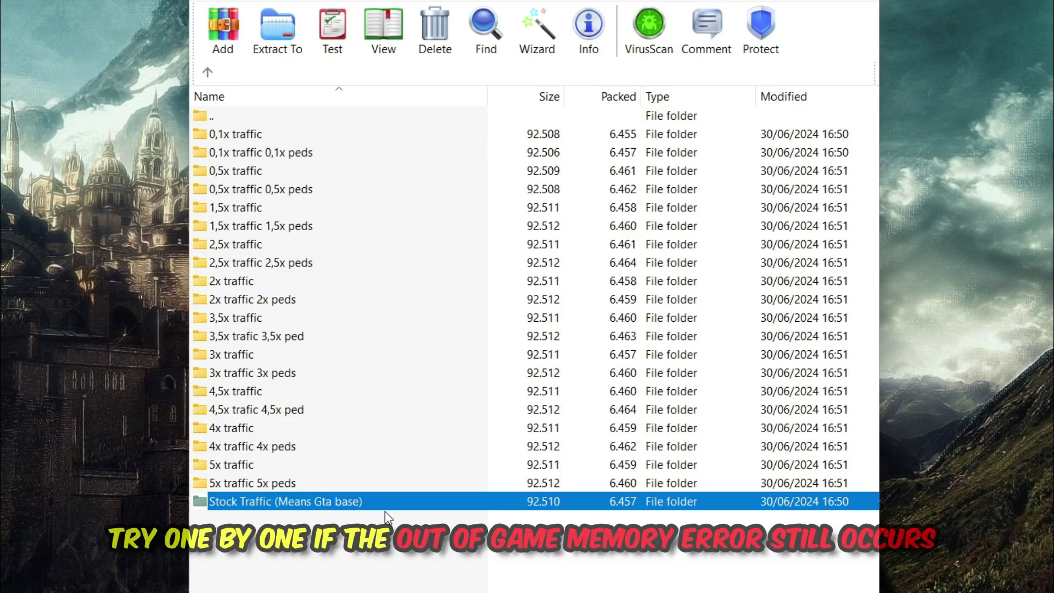
Inspect the contents of the 1,5x traffic and 2x traffic folders, returning to the list of traffic variants.
{"action": "left_click", "coordinate": [242, 213]}
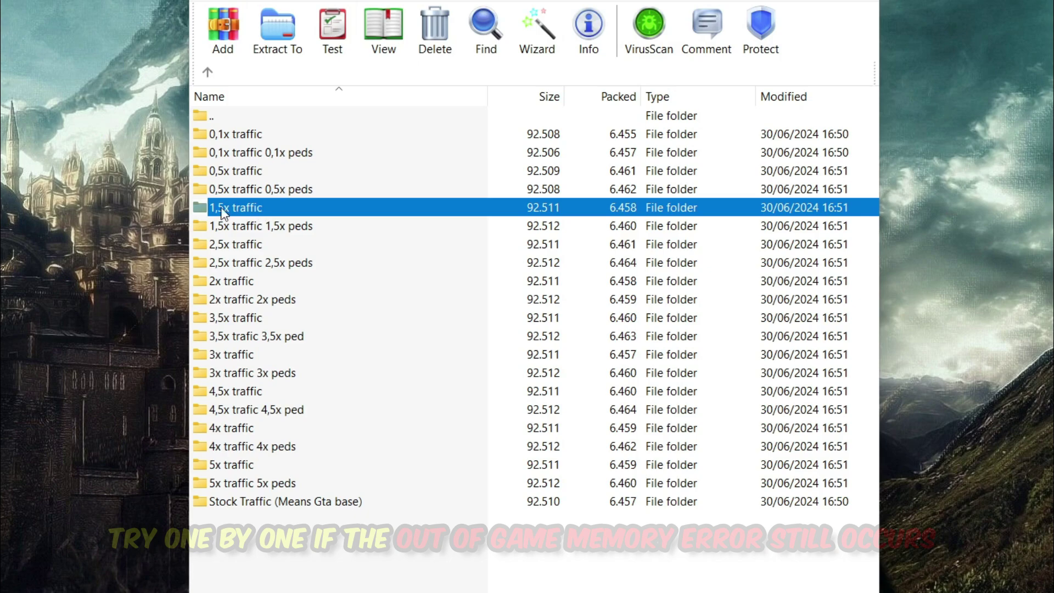
{"action": "double_click", "coordinate": [202, 209]}
{"action": "left_click", "coordinate": [244, 137]}
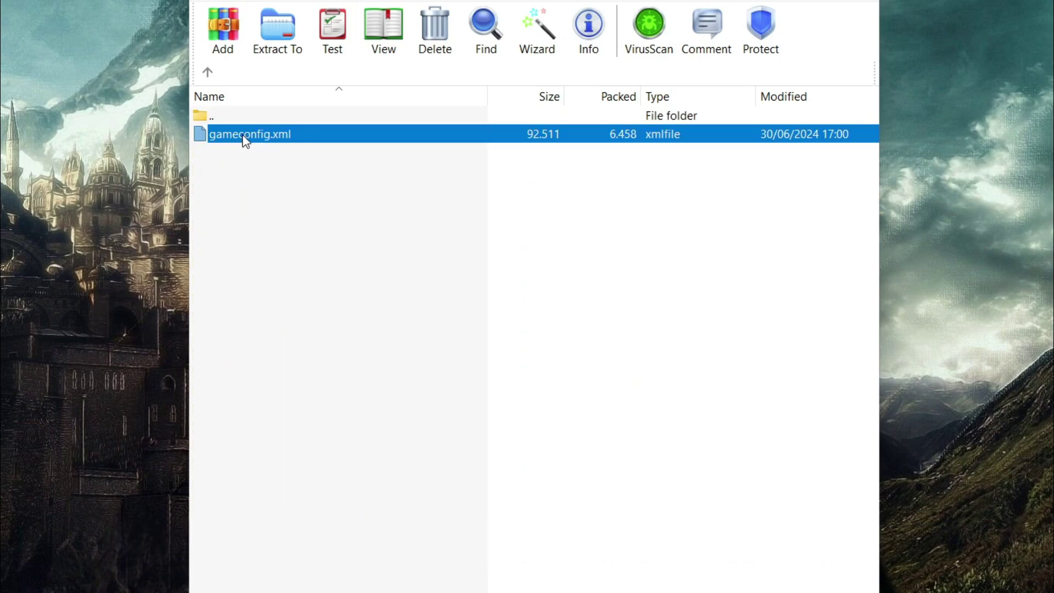
{"action": "left_click", "coordinate": [208, 74]}
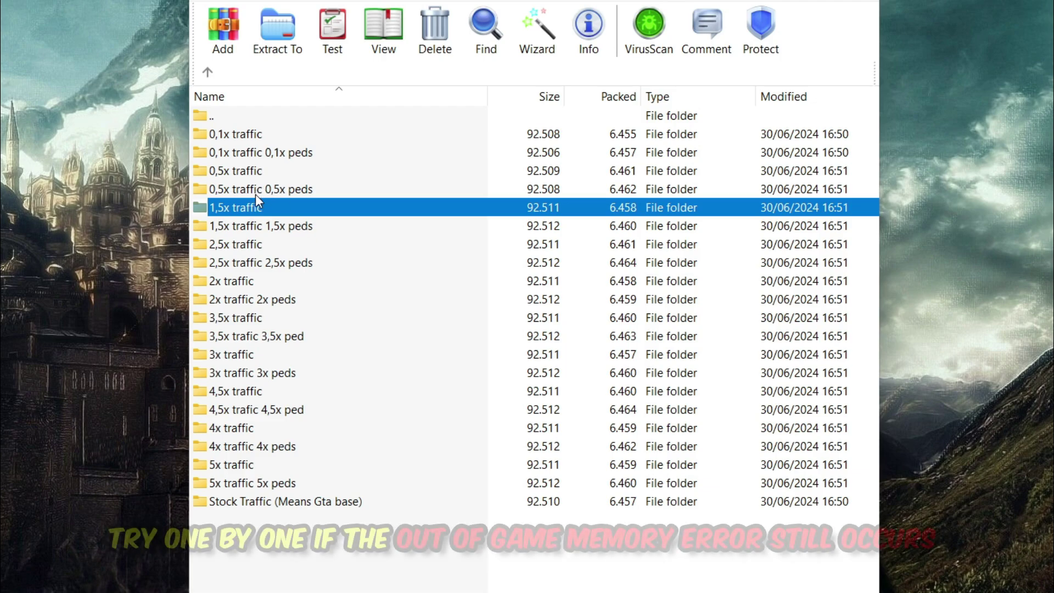
{"action": "left_click", "coordinate": [204, 285]}
{"action": "double_click", "coordinate": [204, 284]}
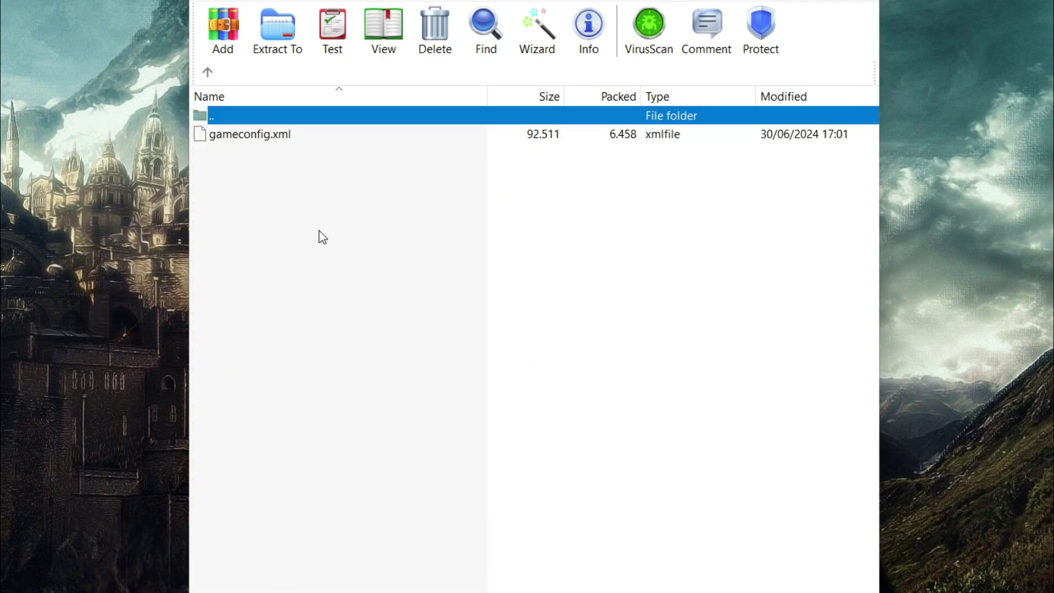
{"action": "left_click", "coordinate": [207, 72]}
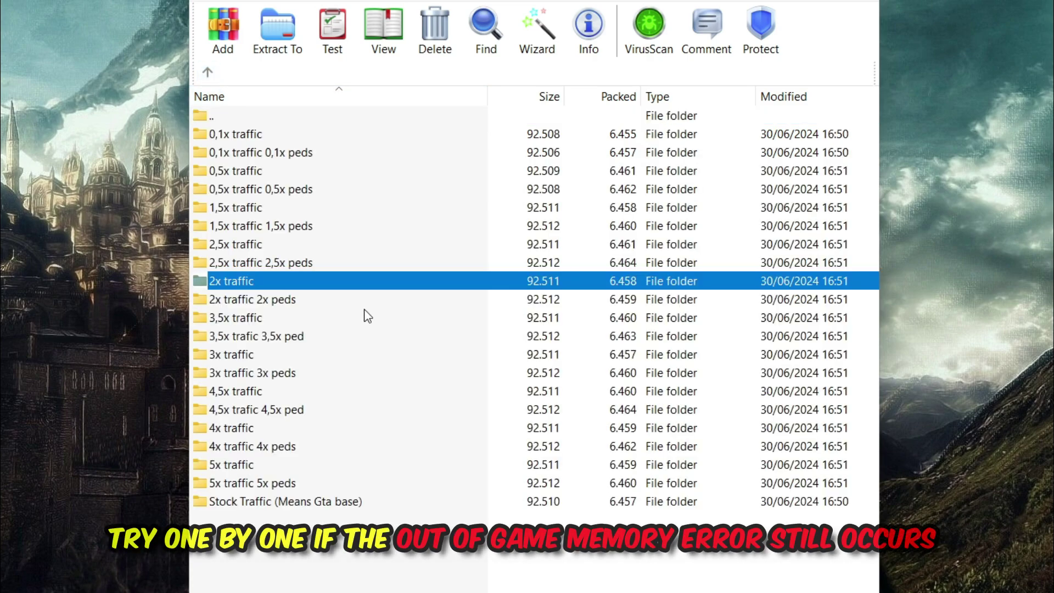
Look through the remaining traffic variants in the archive, including 3x, 4x, 5x and Stock Traffic.
{"action": "left_click", "coordinate": [197, 355]}
{"action": "left_click", "coordinate": [200, 428]}
{"action": "left_click", "coordinate": [203, 467]}
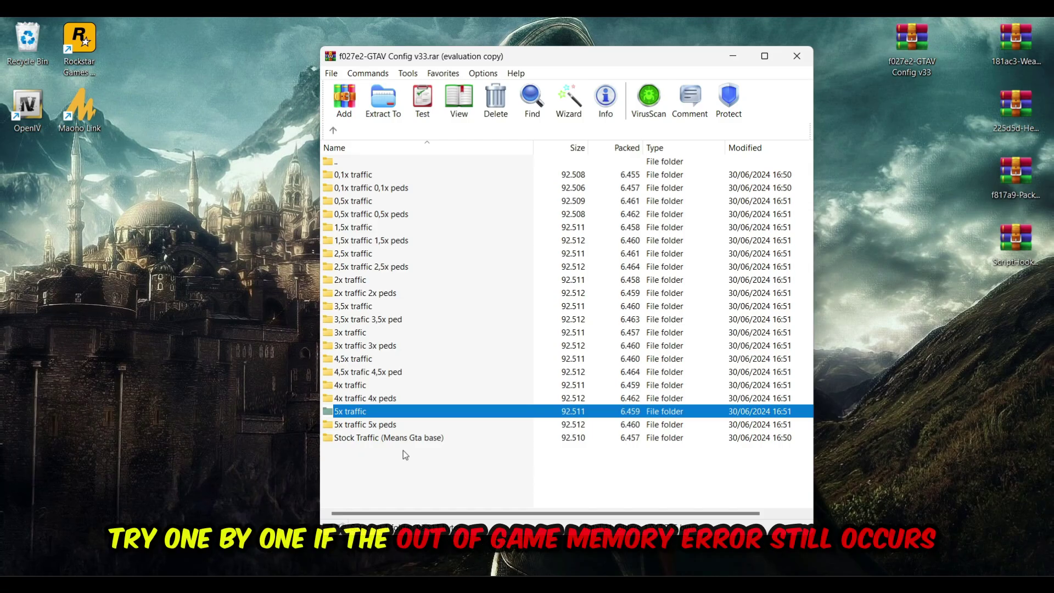
{"action": "left_click", "coordinate": [410, 439]}
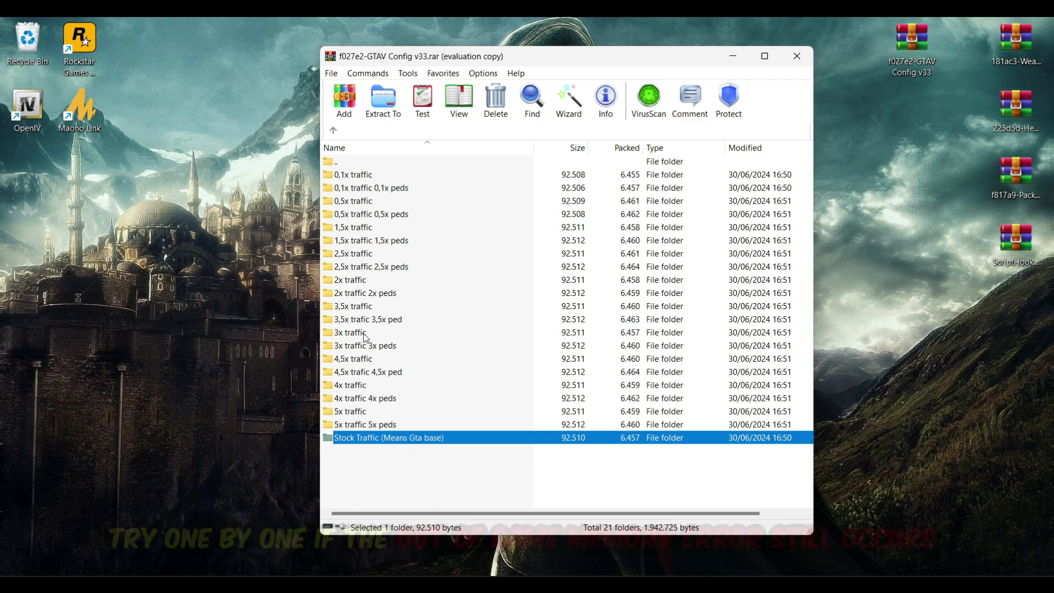
{"action": "left_click", "coordinate": [374, 203]}
{"action": "left_click", "coordinate": [369, 227]}
{"action": "key", "text": "Down"}
{"action": "key", "text": "Down"}
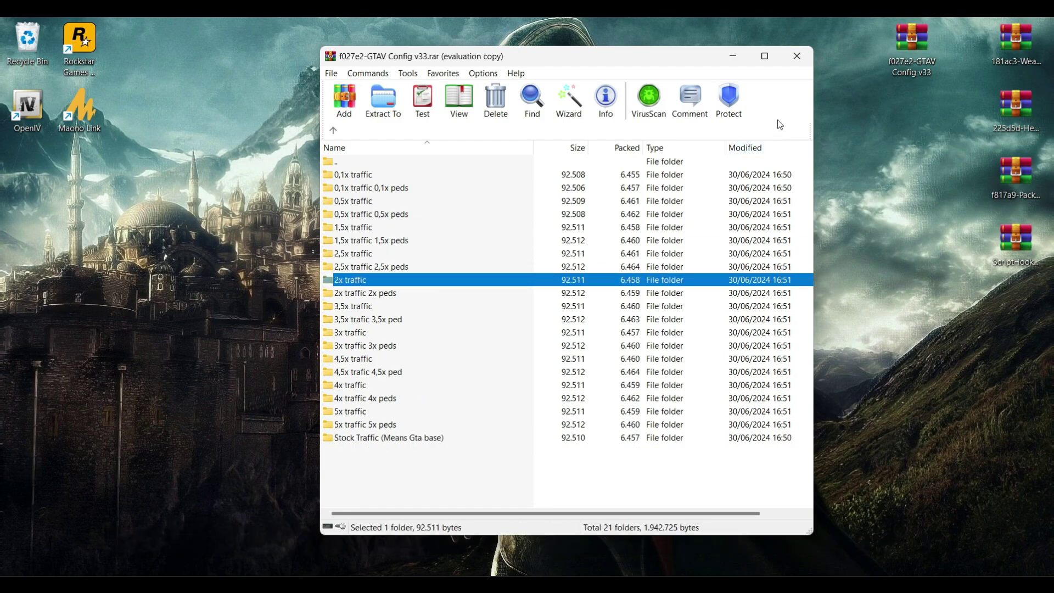
Close the gameconfig archive and OpenIV, and bring up the Grand Theft Auto V game folder in File Explorer beside the desktop archives.
{"action": "left_click", "coordinate": [796, 57]}
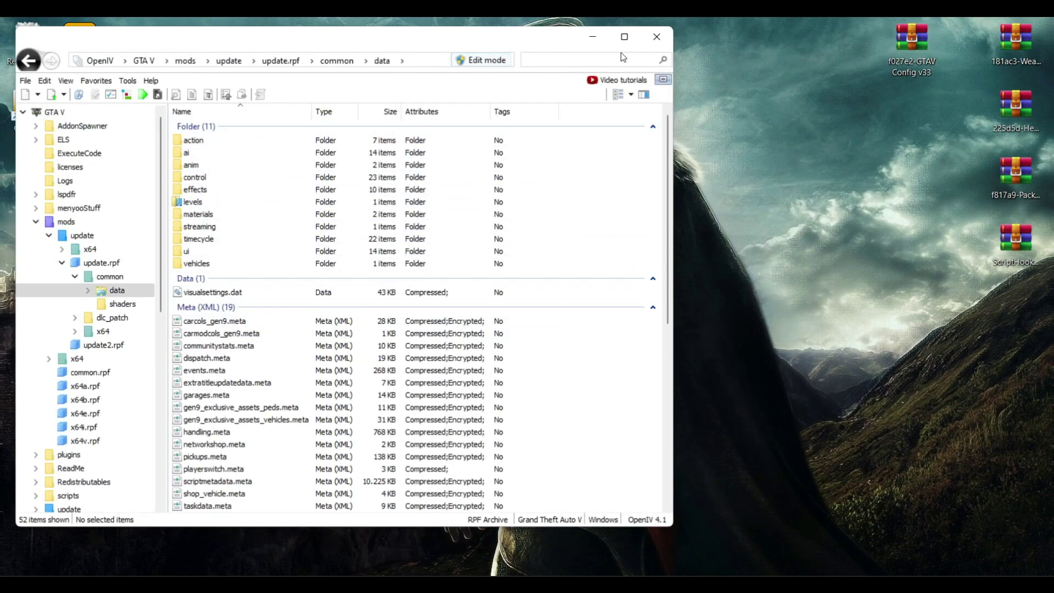
{"action": "left_click", "coordinate": [656, 37]}
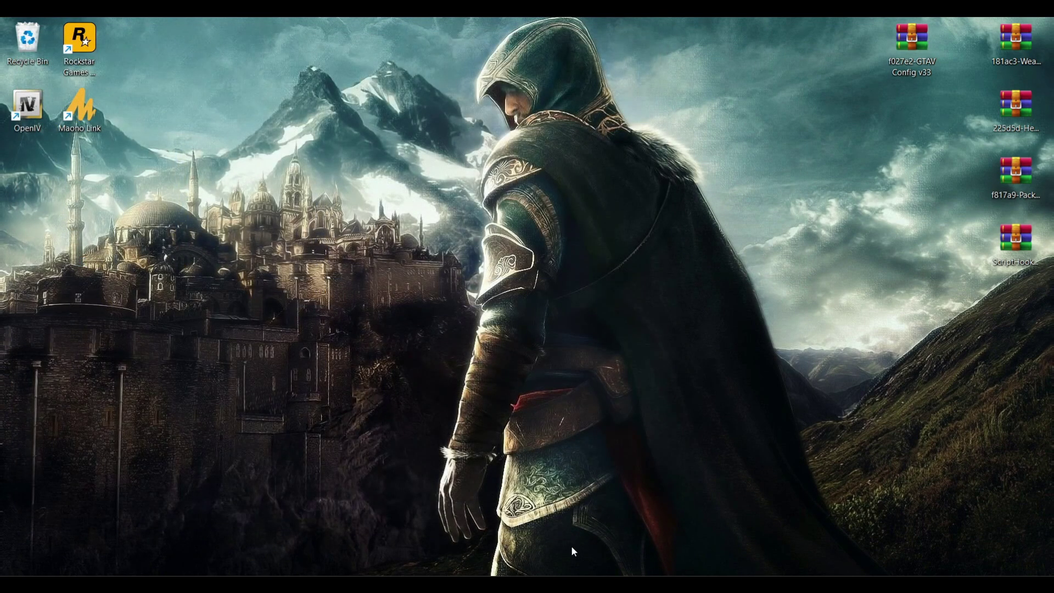
{"action": "left_click", "coordinate": [533, 549]}
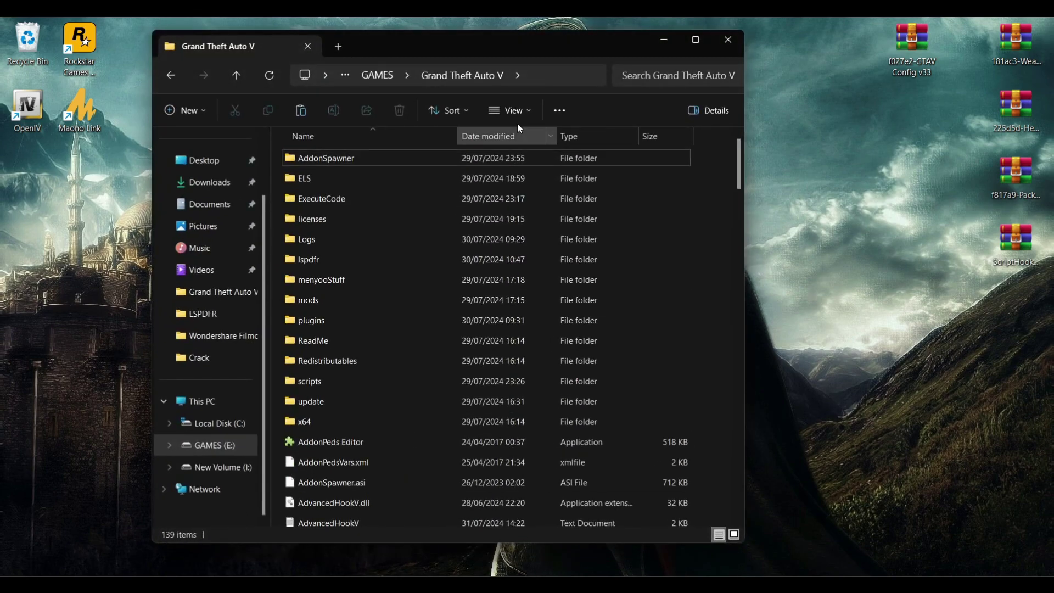
{"action": "left_click_drag", "start_coordinate": [551, 44], "coordinate": [432, 43]}
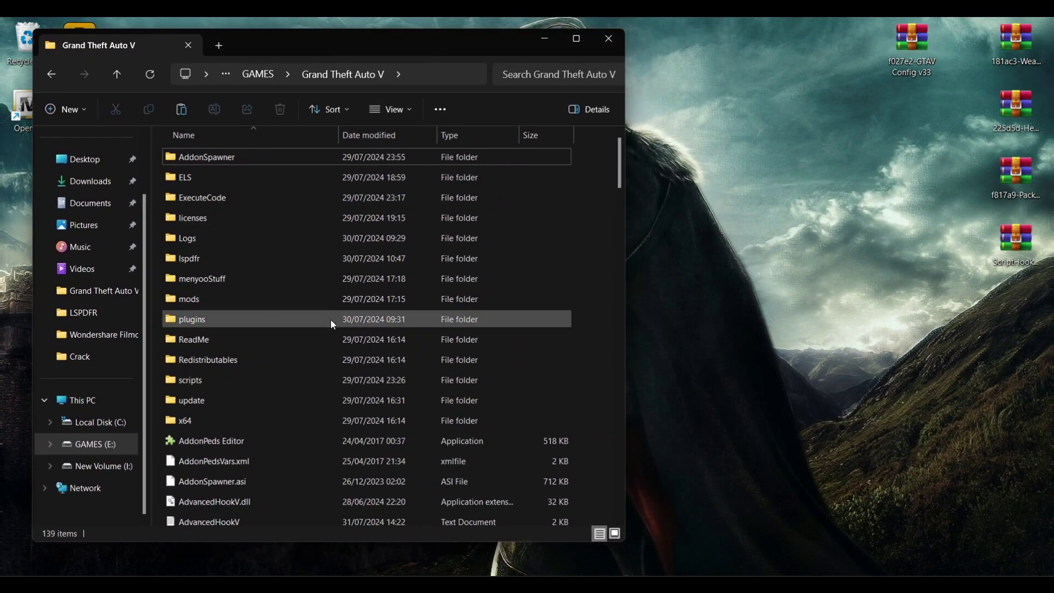
{"action": "scroll", "coordinate": [341, 329], "scroll_direction": "down", "scroll_amount": 2}
{"action": "scroll", "coordinate": [371, 364], "scroll_direction": "down", "scroll_amount": 2}
{"action": "scroll", "coordinate": [400, 371], "scroll_direction": "up", "scroll_amount": 2}
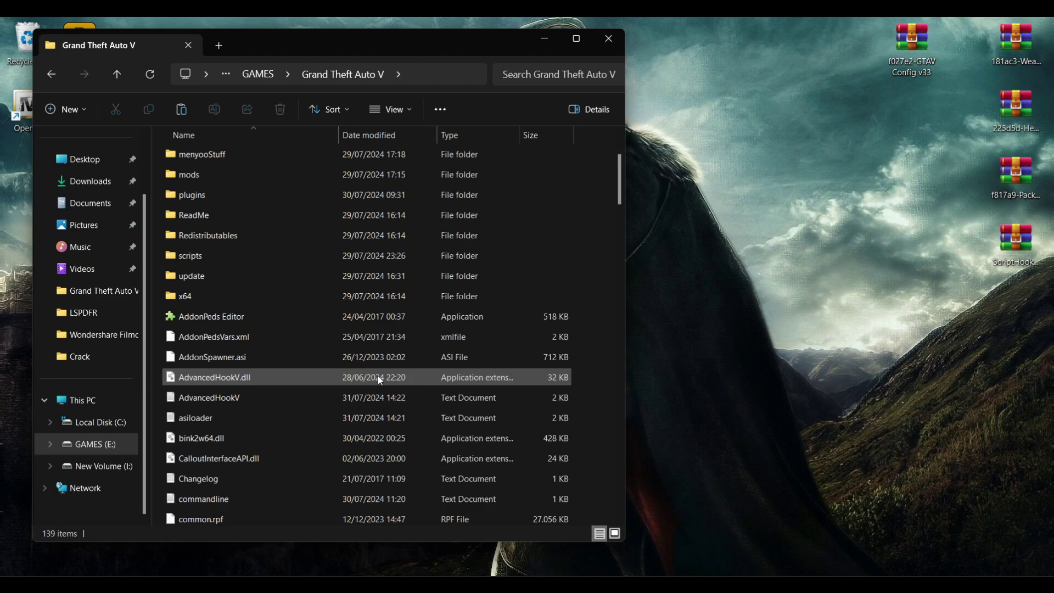
{"action": "scroll", "coordinate": [357, 379], "scroll_direction": "up", "scroll_amount": 2}
Copy WeaponLimitsAdjuster.asi and WeaponLimitsAdjuster.ini from their archive into the Grand Theft Auto V folder, replacing the existing files, and close the archive.
{"action": "left_click_drag", "start_coordinate": [914, 47], "coordinate": [1023, 492]}
{"action": "left_click_drag", "start_coordinate": [1016, 47], "coordinate": [811, 52]}
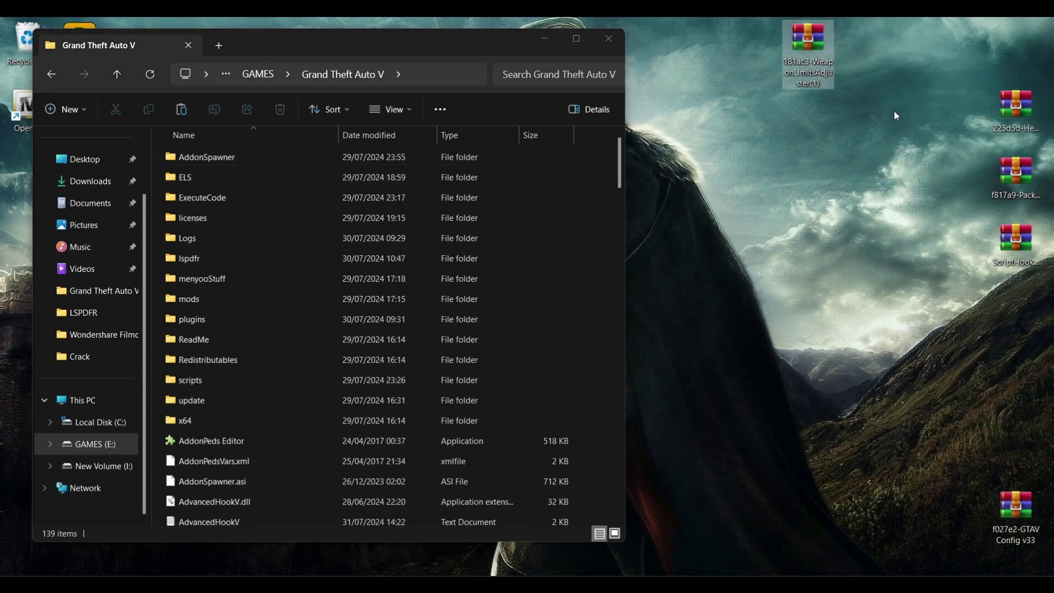
{"action": "double_click", "coordinate": [808, 48]}
{"action": "left_click_drag", "start_coordinate": [405, 251], "coordinate": [227, 434]}
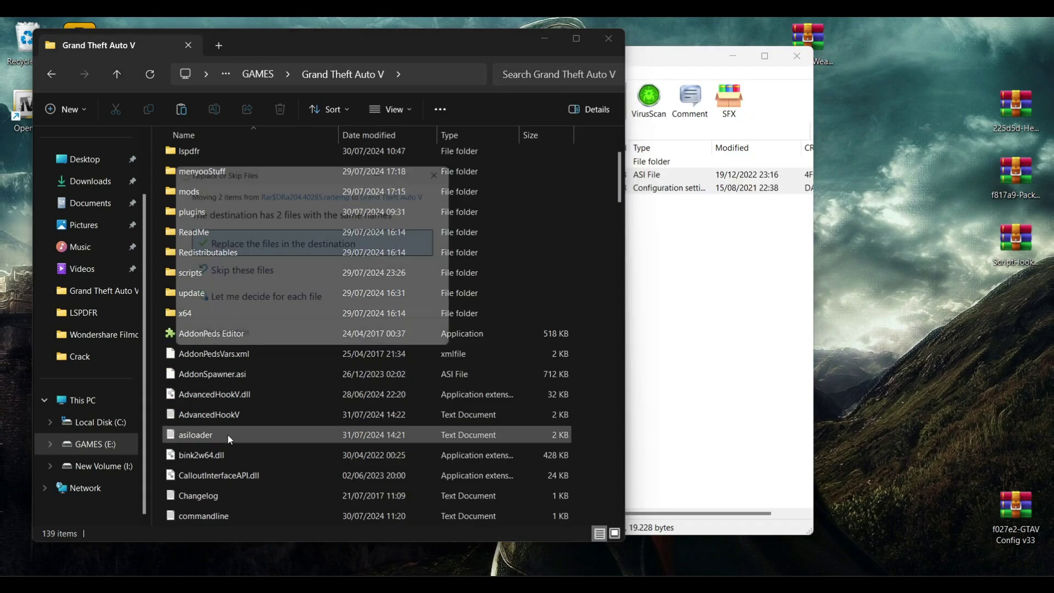
{"action": "left_click", "coordinate": [261, 233]}
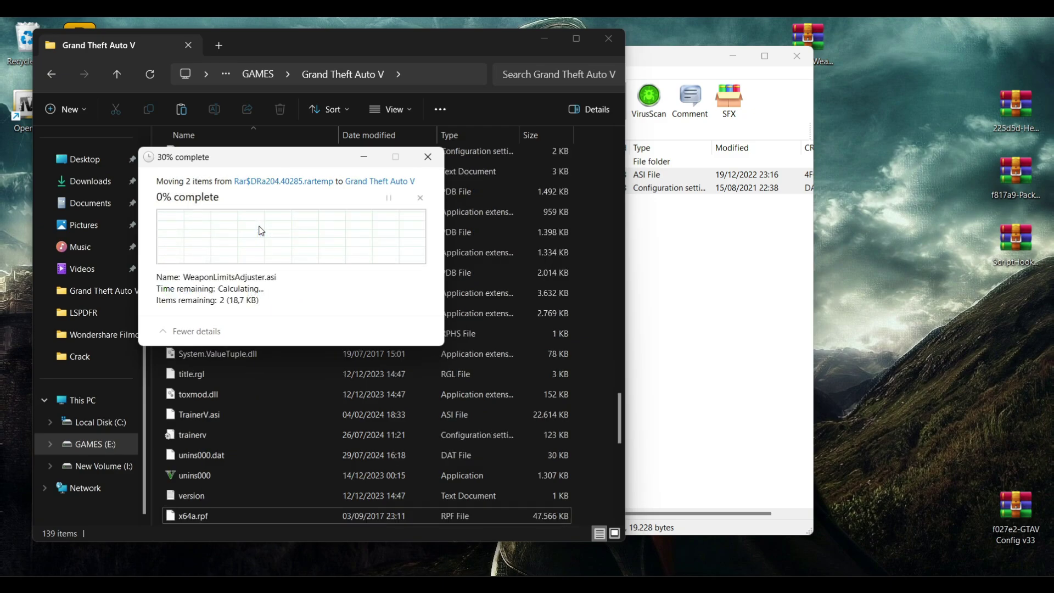
{"action": "left_click", "coordinate": [779, 365]}
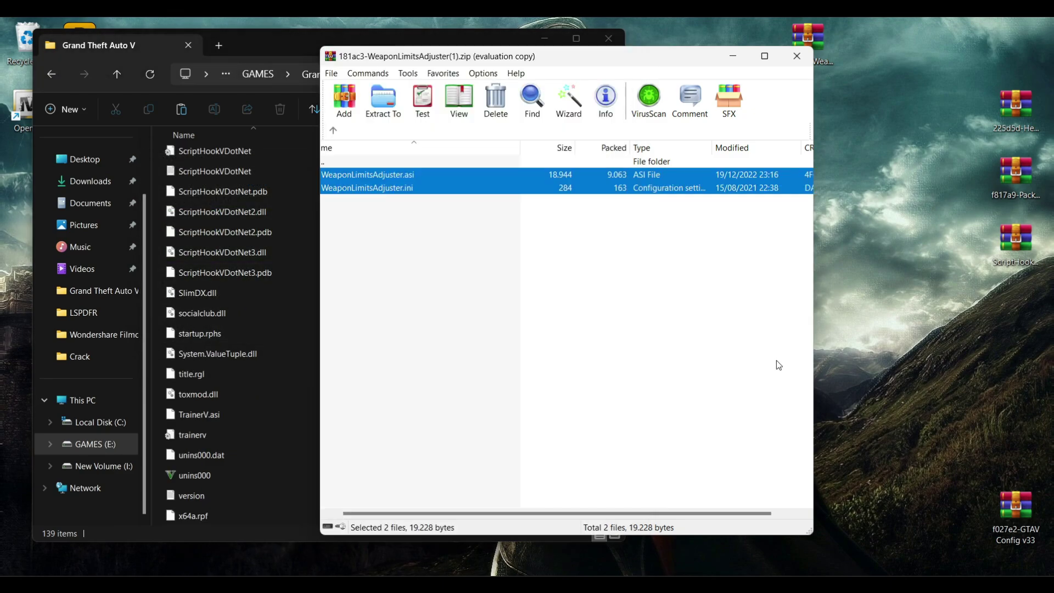
{"action": "left_click", "coordinate": [797, 60]}
Copy the HeapAdjuster ASI and INI files from their archive into the game folder, replacing the existing ones, and set the closed archive aside.
{"action": "left_click_drag", "start_coordinate": [1026, 106], "coordinate": [806, 108]}
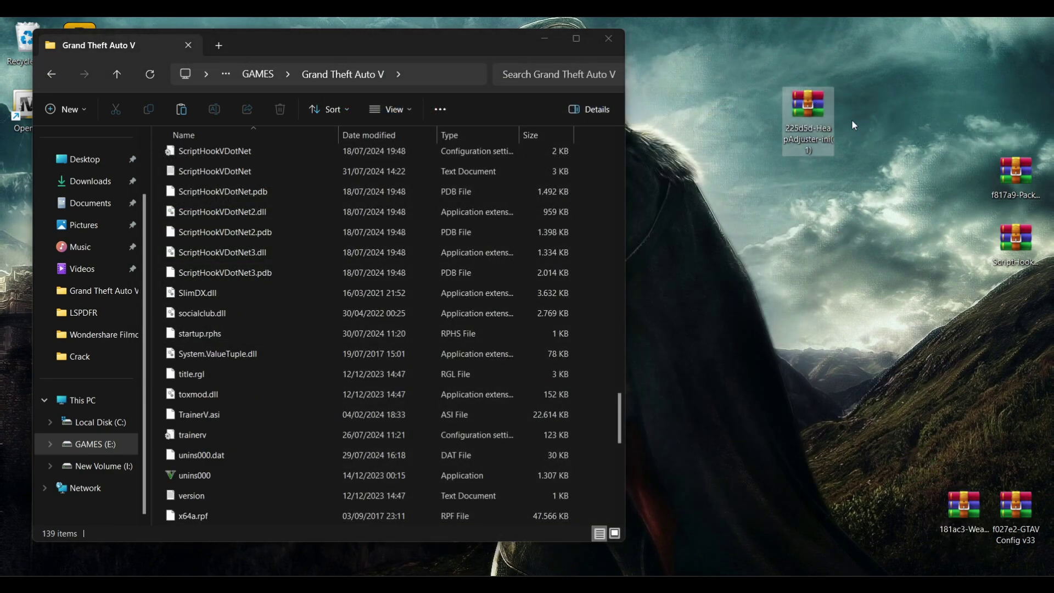
{"action": "double_click", "coordinate": [806, 107]}
{"action": "left_click_drag", "start_coordinate": [409, 218], "coordinate": [329, 175]}
{"action": "left_click_drag", "start_coordinate": [243, 348], "coordinate": [243, 348]}
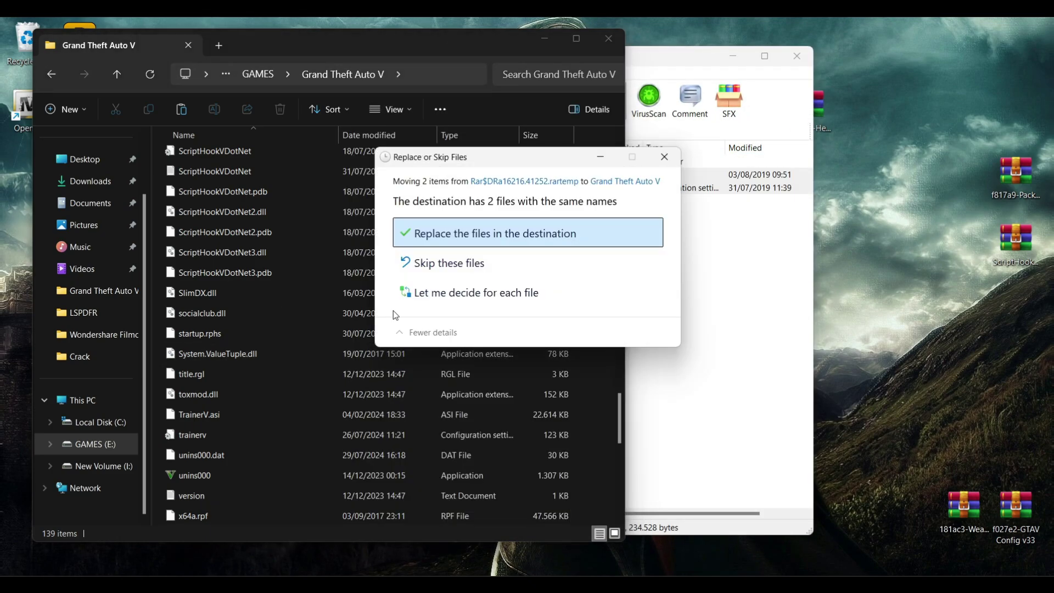
{"action": "left_click", "coordinate": [428, 236]}
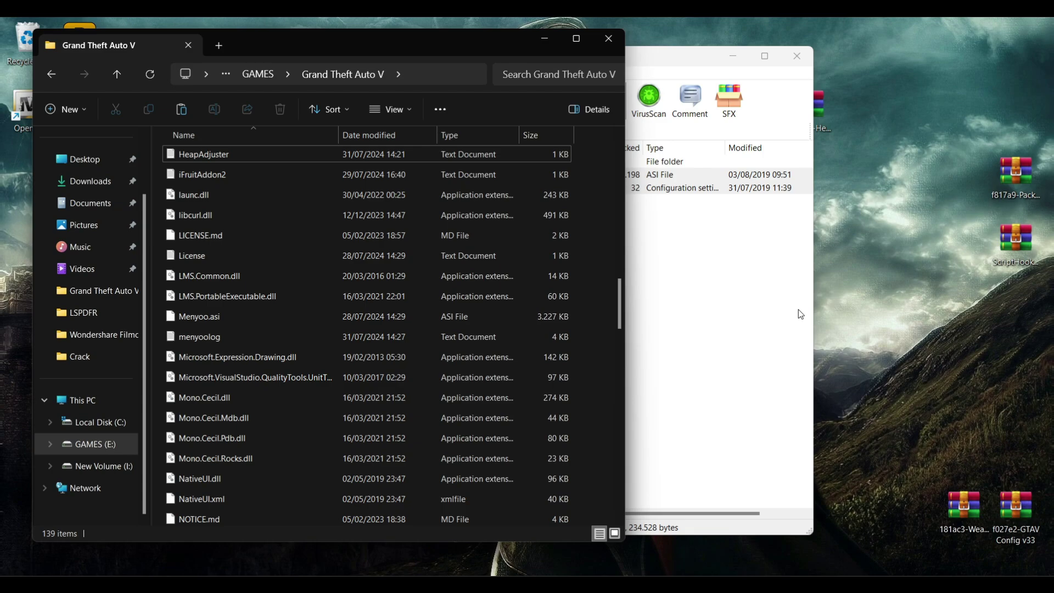
{"action": "left_click", "coordinate": [800, 175]}
{"action": "left_click", "coordinate": [808, 65]}
{"action": "left_click_drag", "start_coordinate": [819, 112], "coordinate": [912, 500]}
Copy PackfileLimitAdjuster.asi and PackfileLimitAdjuster.ini from their archive into the game folder, replacing the existing files, and close the archive.
{"action": "left_click_drag", "start_coordinate": [1001, 176], "coordinate": [864, 164]}
{"action": "double_click", "coordinate": [864, 164]}
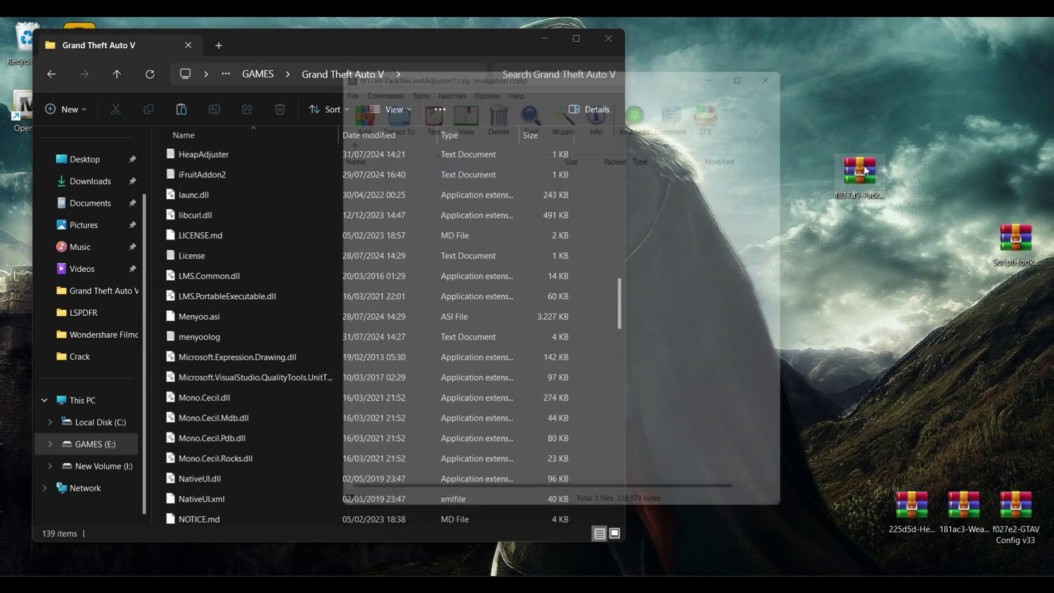
{"action": "left_click", "coordinate": [406, 189]}
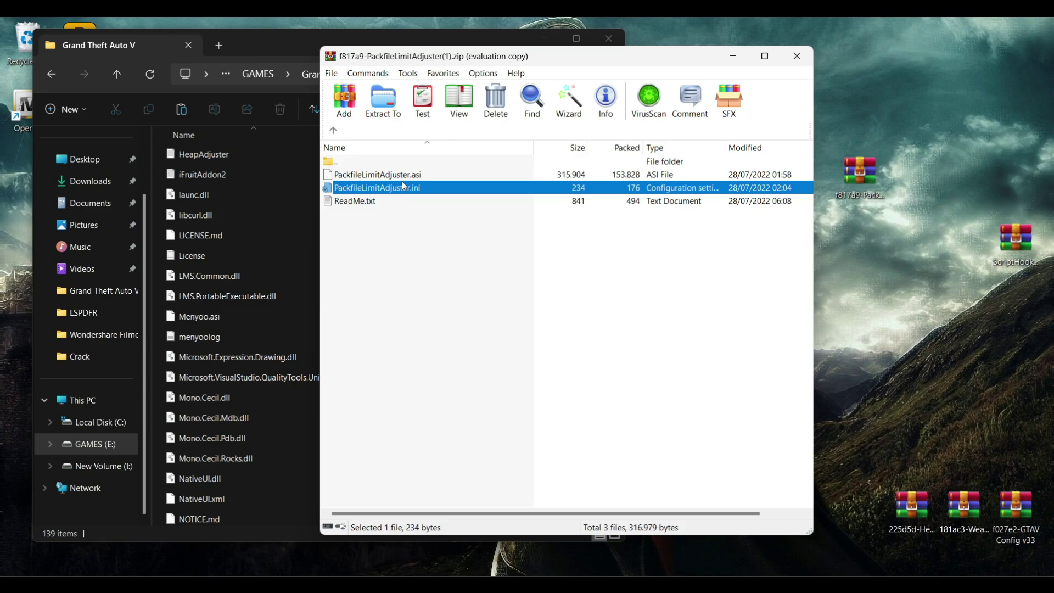
{"action": "left_click", "coordinate": [402, 180], "text": "ctrl"}
{"action": "left_click_drag", "start_coordinate": [260, 347], "coordinate": [262, 349]}
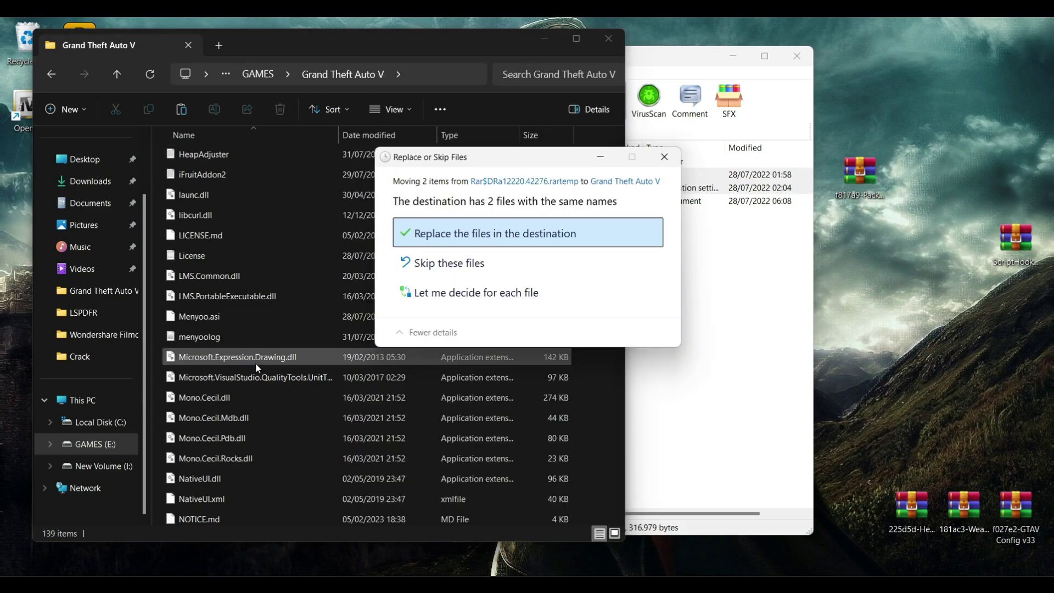
{"action": "left_click", "coordinate": [459, 240]}
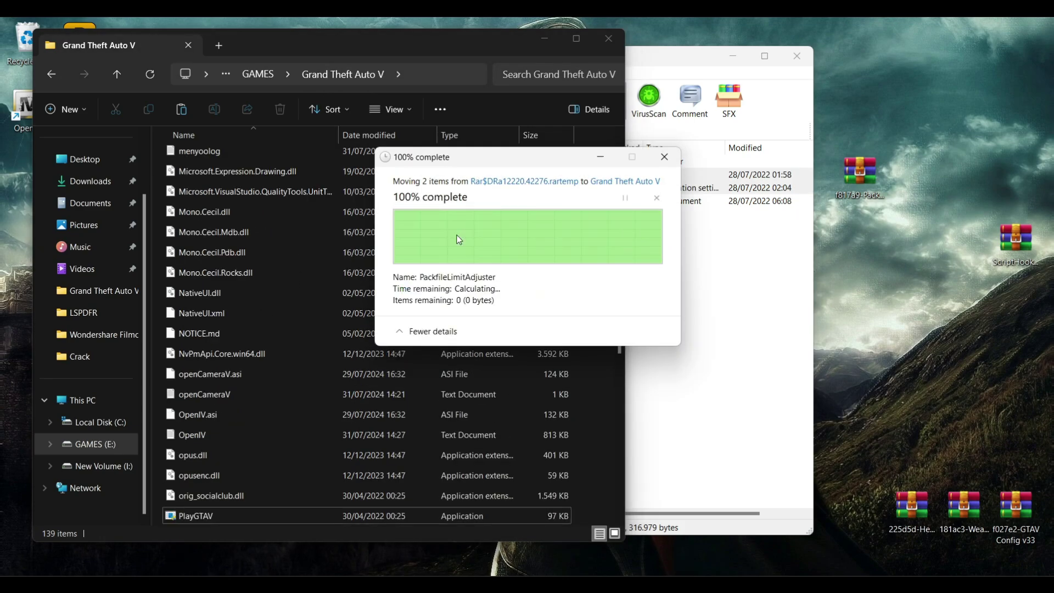
{"action": "left_click", "coordinate": [766, 310]}
{"action": "left_click", "coordinate": [797, 53]}
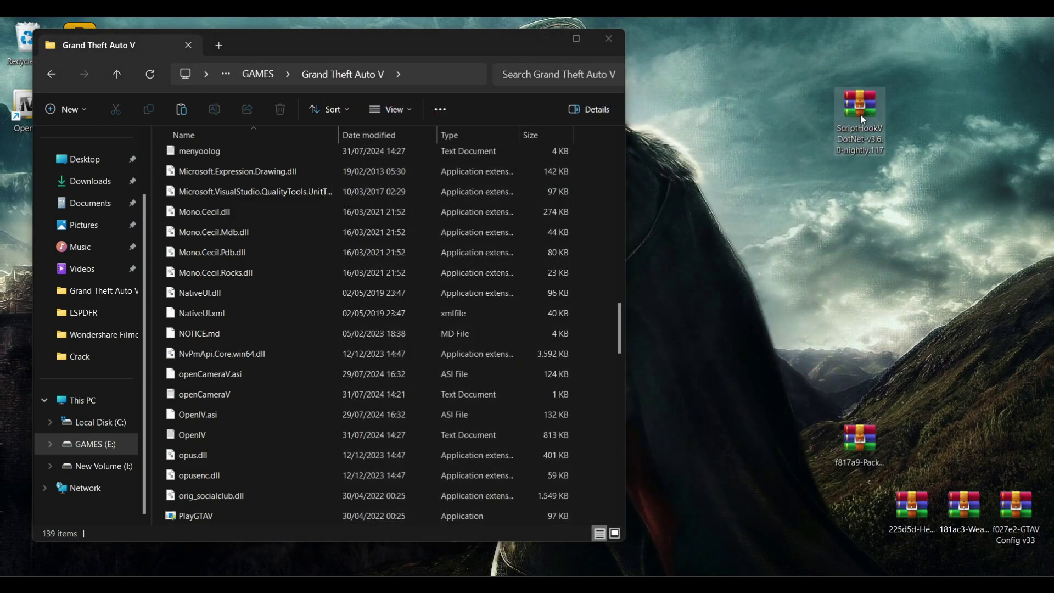
Copy the seven ScriptHookVDotNet files from the v3.6.0-nightly.117 archive into the game folder, replacing the existing files, and close the archive.
{"action": "double_click", "coordinate": [862, 118]}
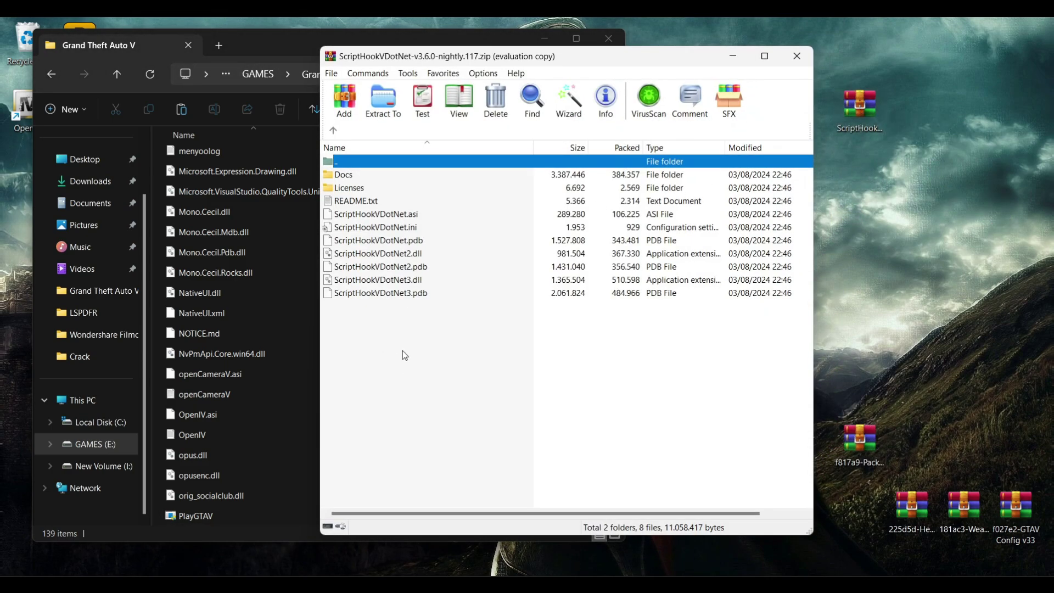
{"action": "left_click_drag", "start_coordinate": [402, 350], "coordinate": [375, 217]}
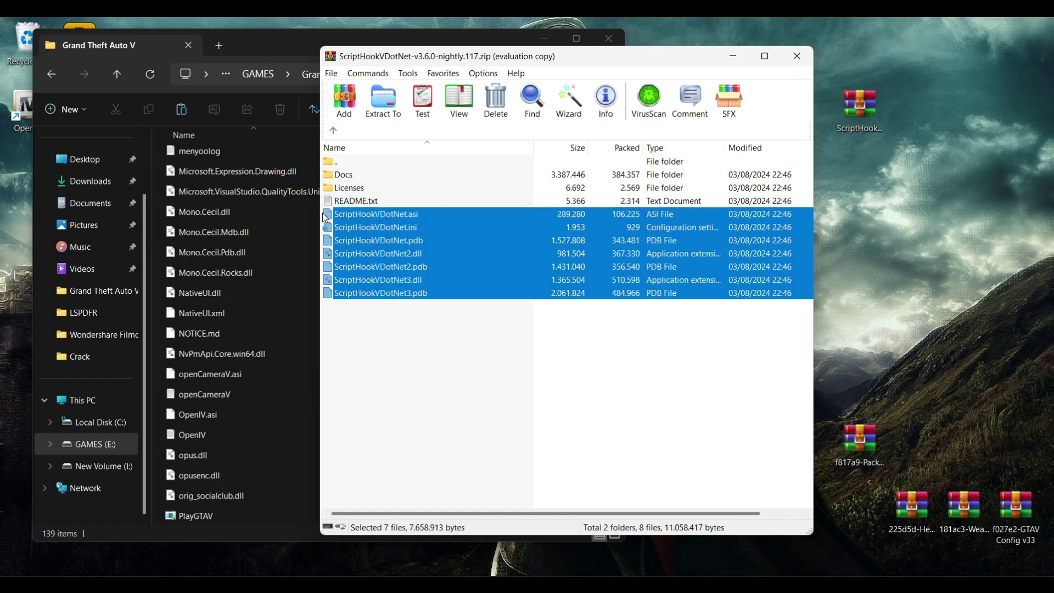
{"action": "left_click_drag", "start_coordinate": [231, 364], "coordinate": [257, 357]}
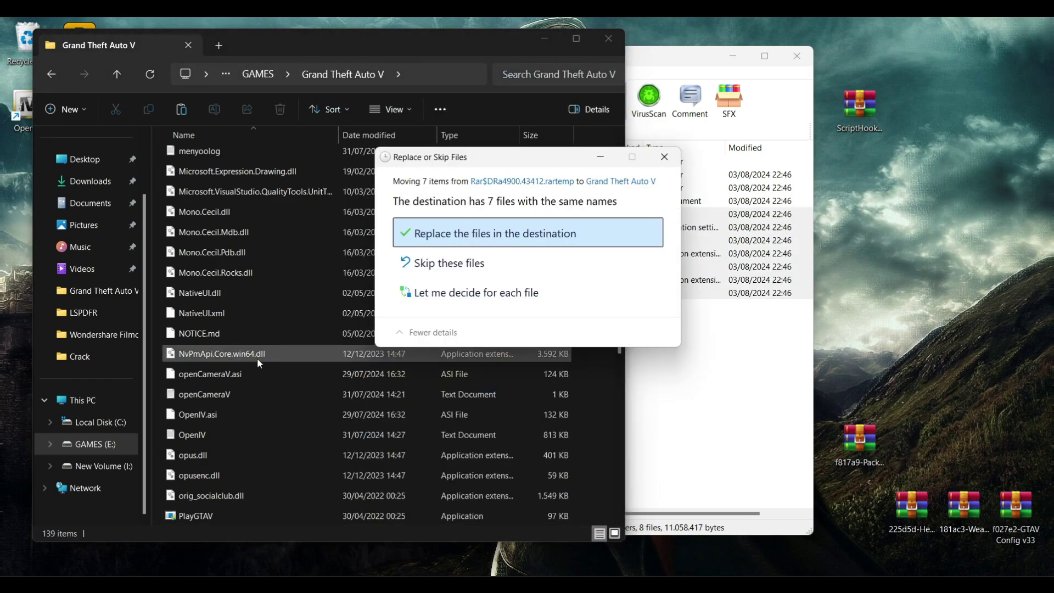
{"action": "left_click", "coordinate": [436, 233]}
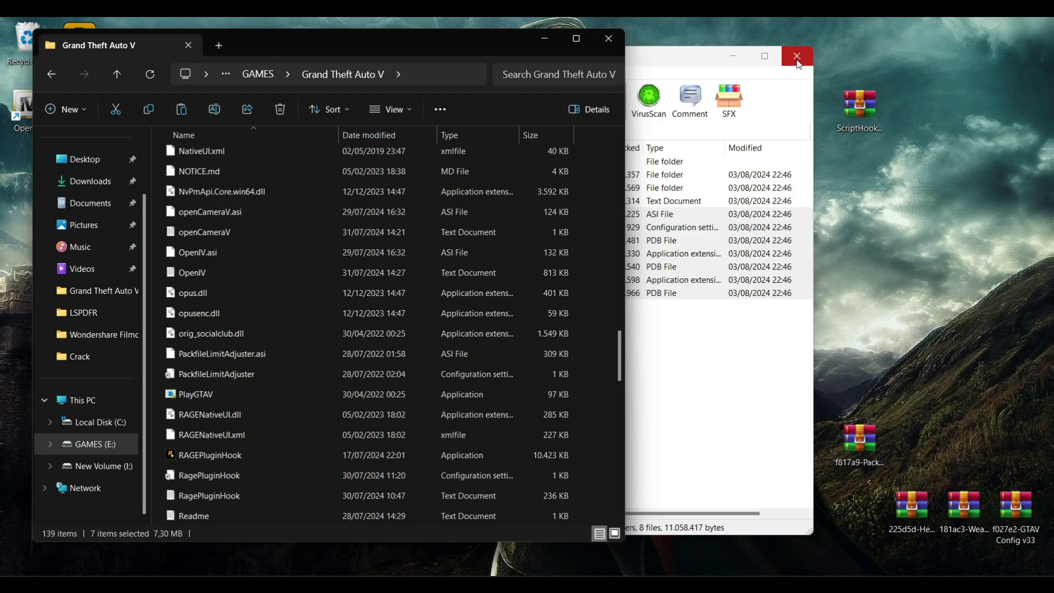
{"action": "left_click", "coordinate": [798, 56]}
Open the HeapAdjuster configuration file in the game folder, set HEAP_SIZE to 2000, save it and close the editor.
{"action": "scroll", "coordinate": [276, 400], "scroll_direction": "down", "scroll_amount": 15}
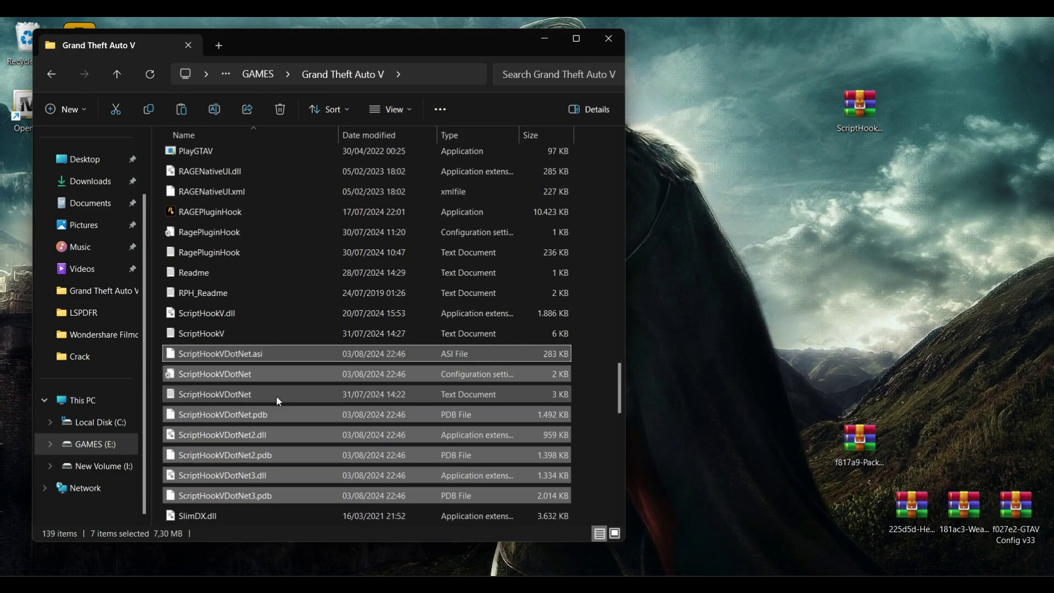
{"action": "left_click", "coordinate": [275, 396]}
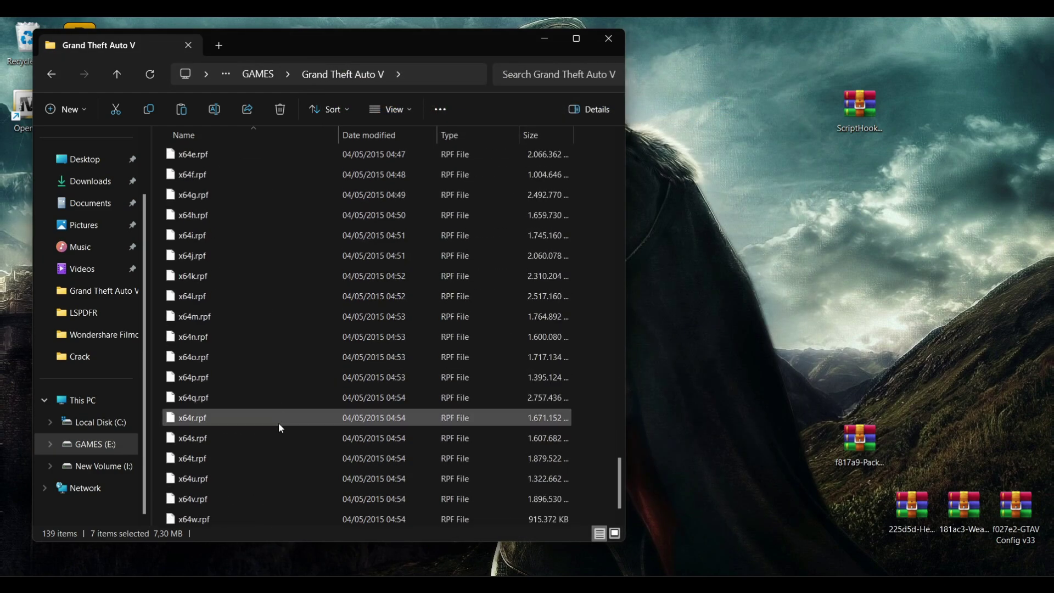
{"action": "scroll", "coordinate": [263, 401], "scroll_direction": "up", "scroll_amount": 20}
{"action": "left_click", "coordinate": [252, 358]}
{"action": "key", "text": "h"}
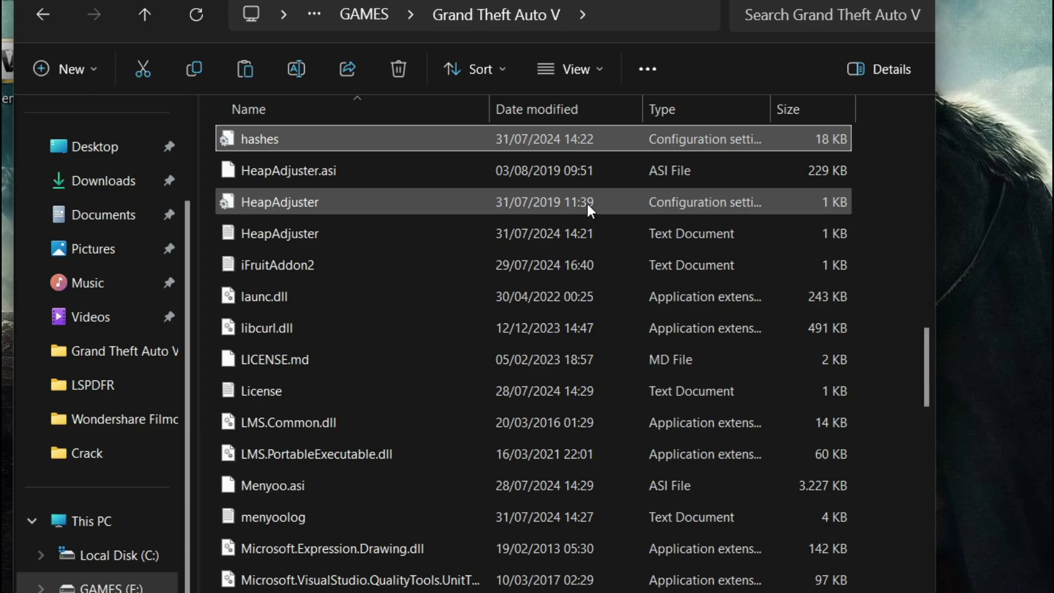
{"action": "left_click", "coordinate": [481, 196]}
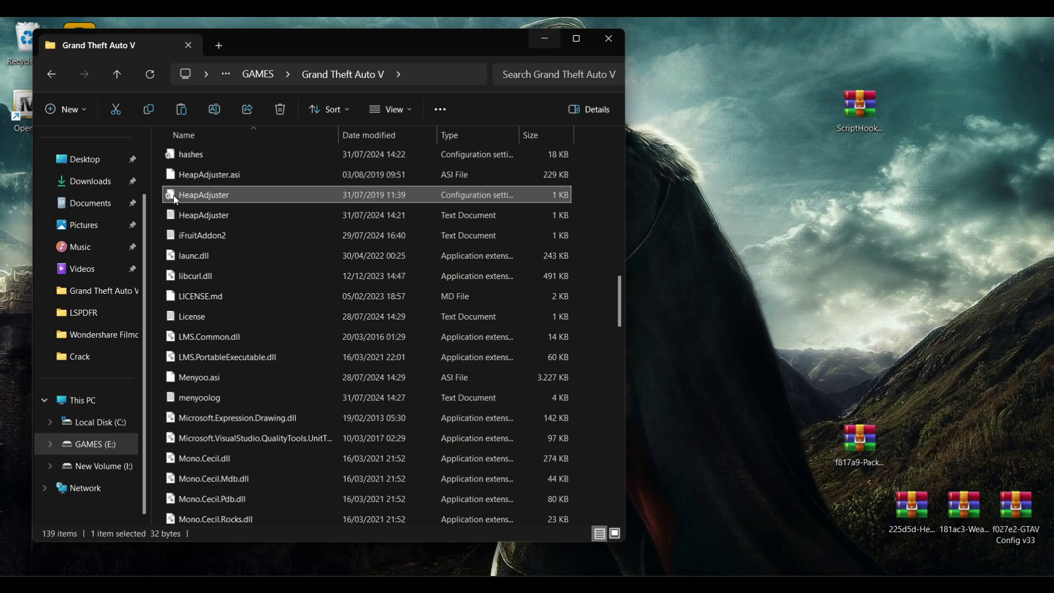
{"action": "double_click", "coordinate": [173, 196]}
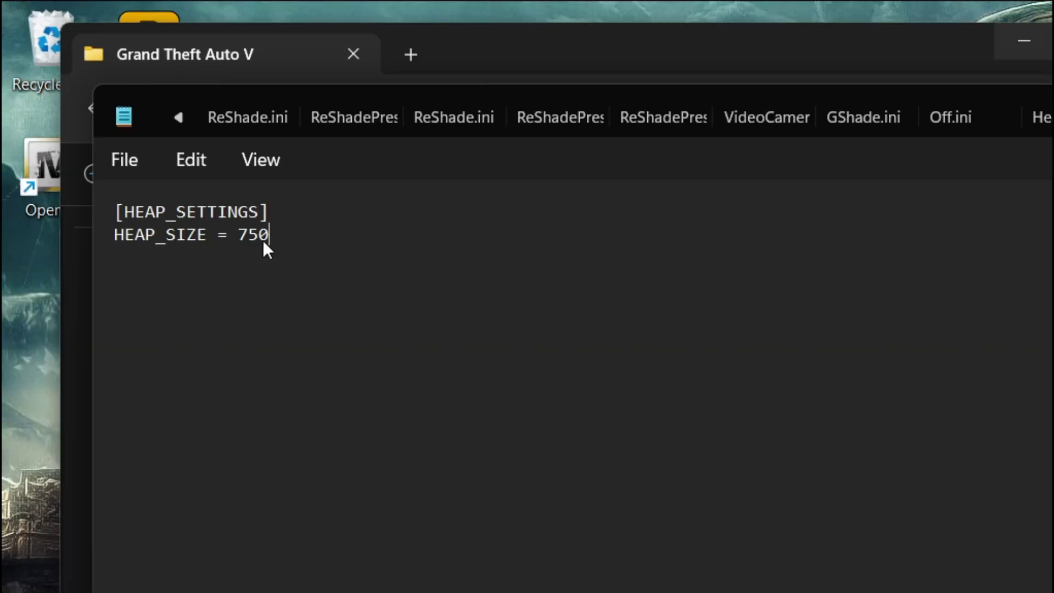
{"action": "left_click_drag", "start_coordinate": [264, 237], "coordinate": [237, 237]}
{"action": "type", "text": "2000"}
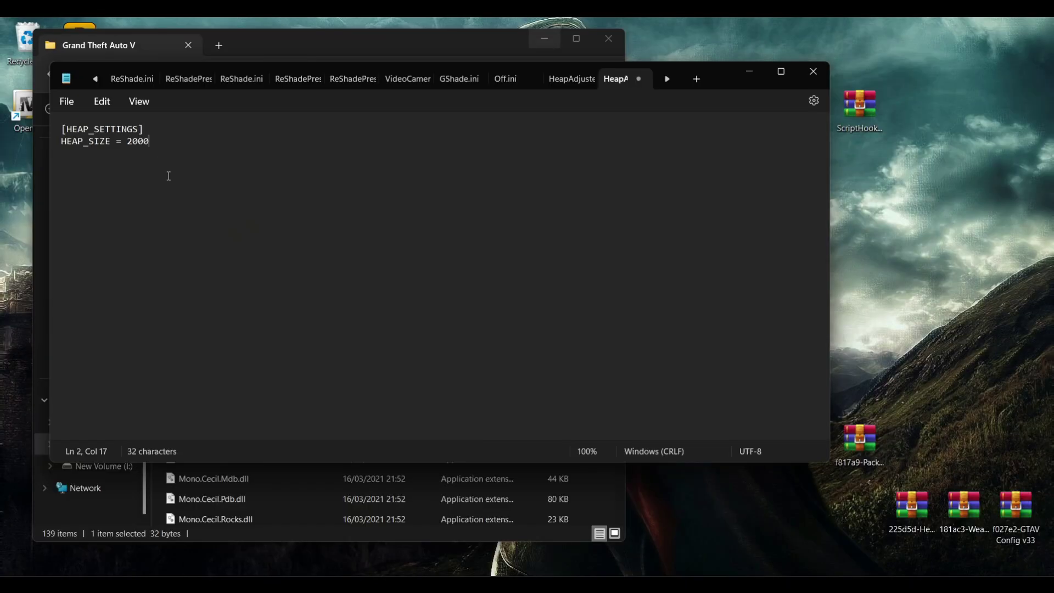
{"action": "left_click", "coordinate": [72, 103]}
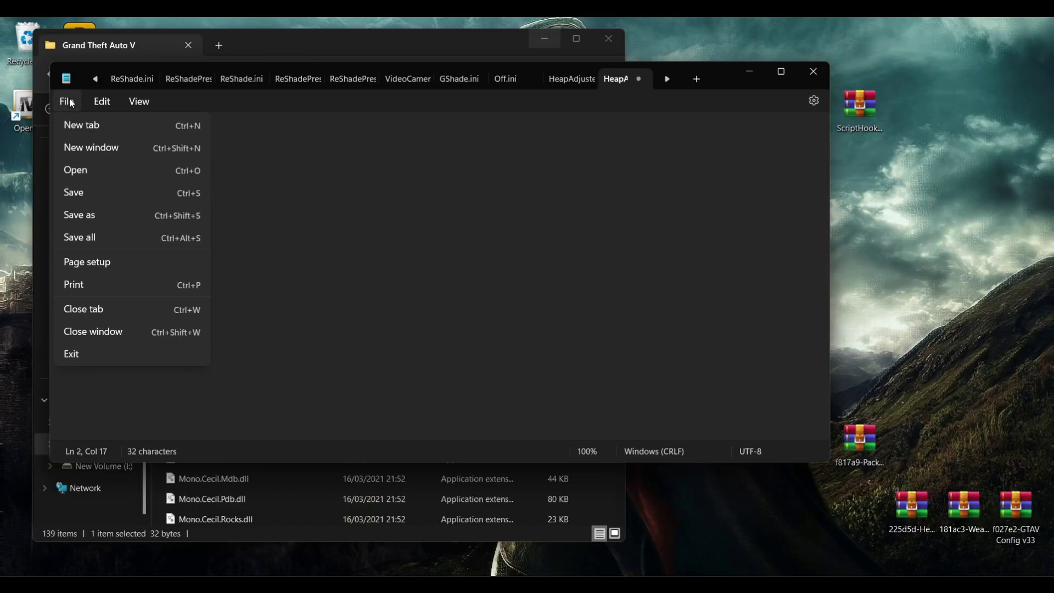
{"action": "left_click", "coordinate": [80, 193]}
{"action": "left_click", "coordinate": [814, 74]}
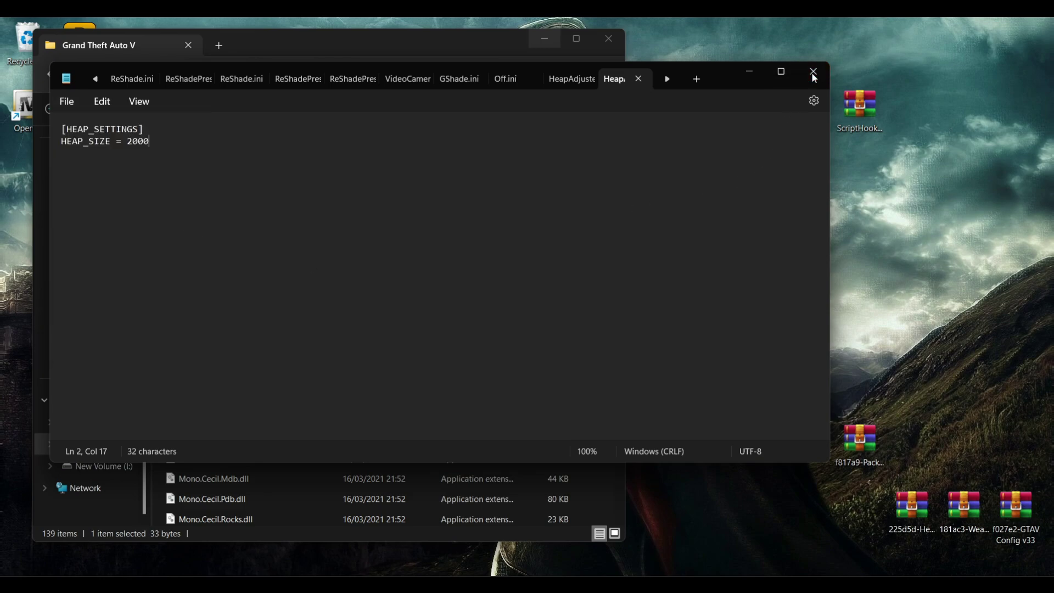